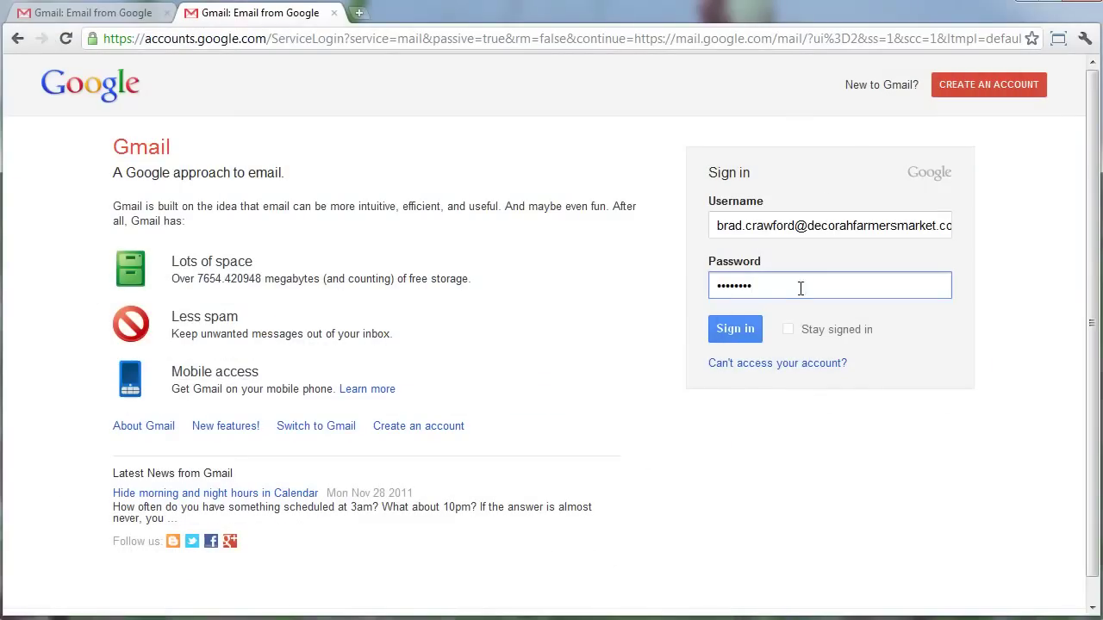
Sign in to Gmail and open Manage this domain from the gear menu in a new tab.
{"action": "left_click", "coordinate": [746, 336]}
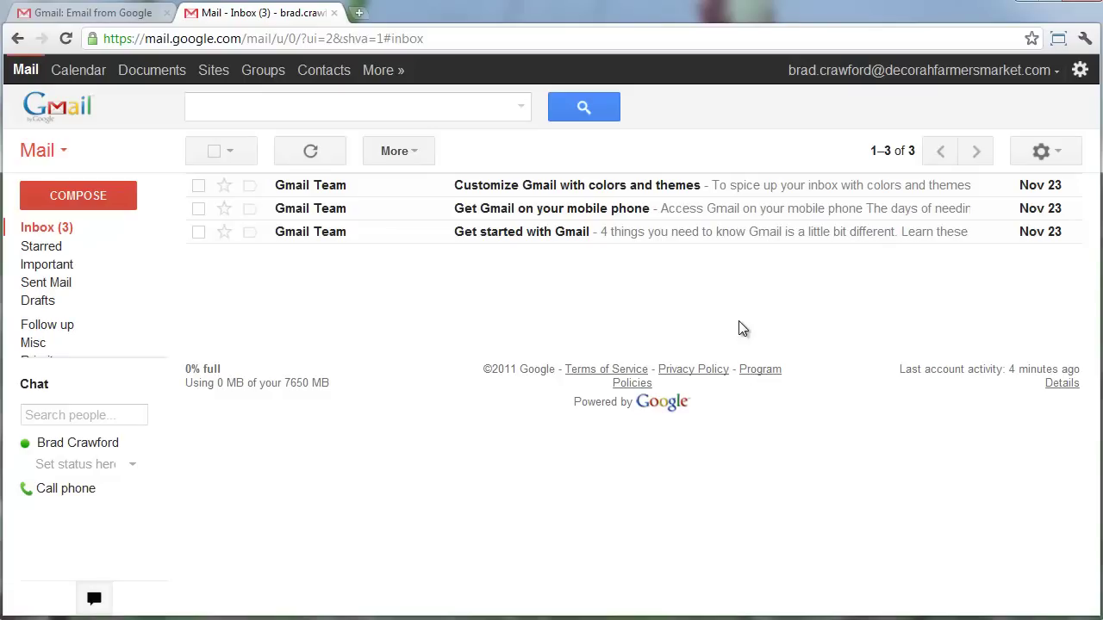
{"action": "left_click", "coordinate": [1061, 160]}
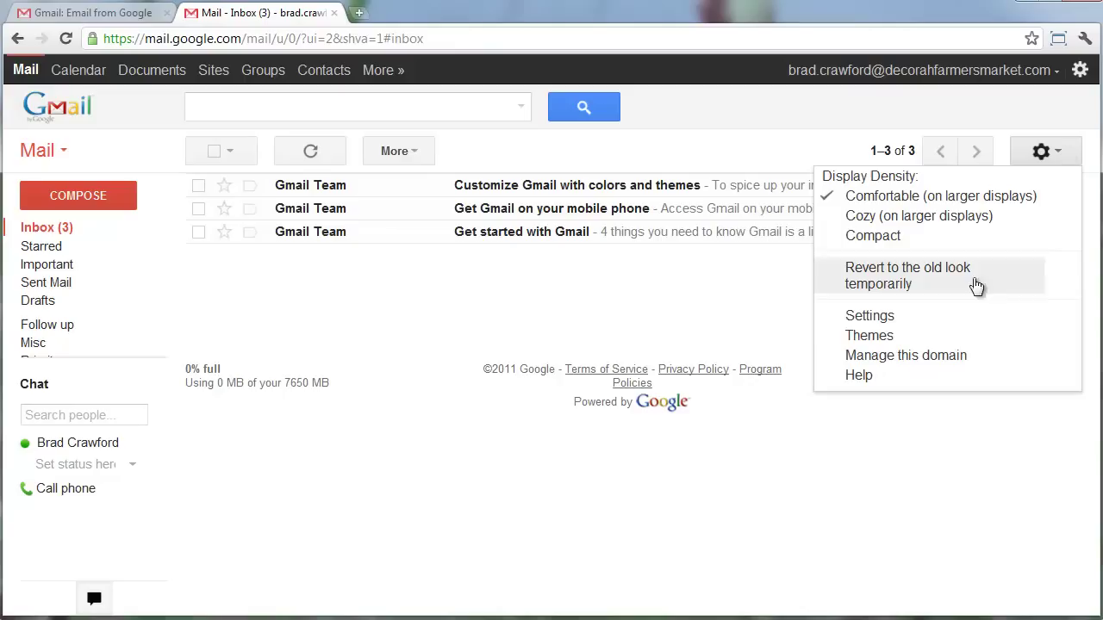
{"action": "left_click", "coordinate": [984, 359]}
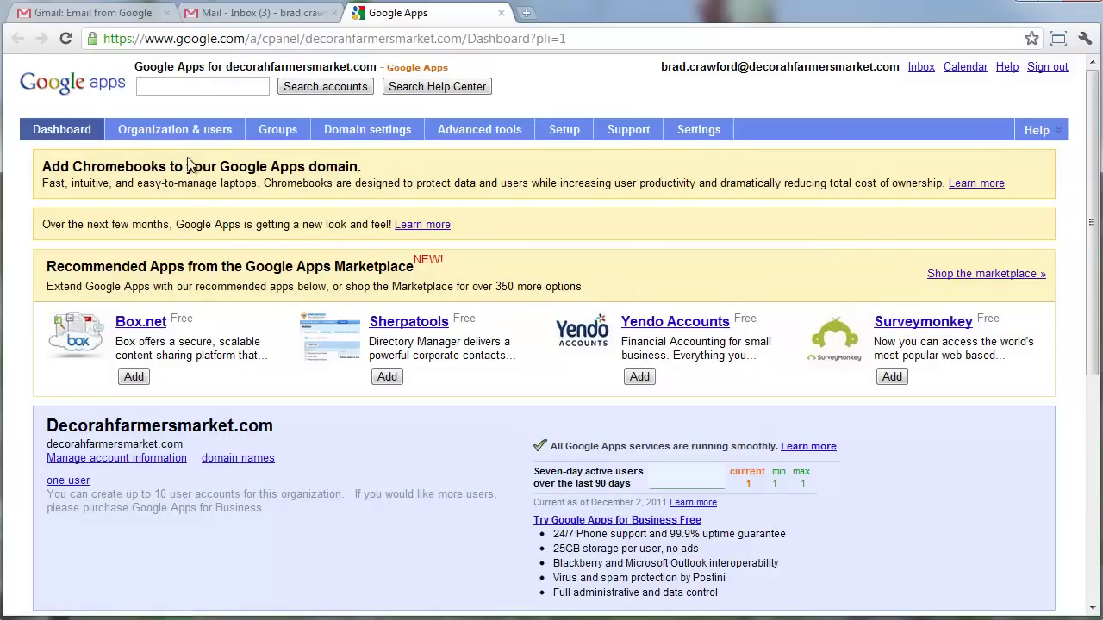
Scroll through the dashboard, then go to the Groups page, which shows no groups yet.
{"action": "scroll", "coordinate": [144, 228], "scroll_direction": "down", "scroll_amount": 5}
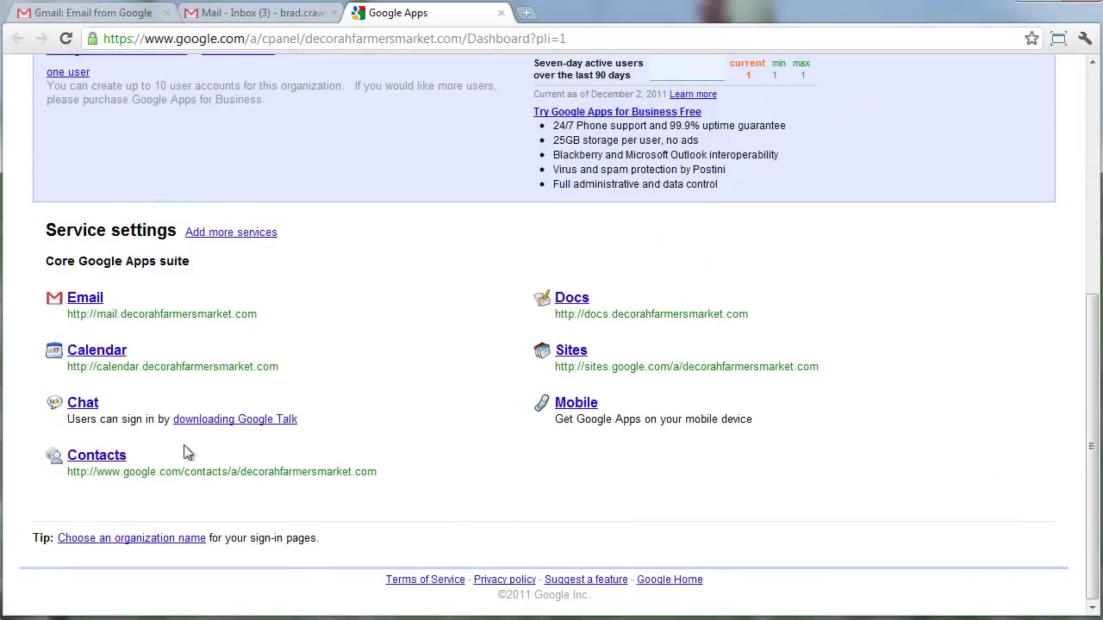
{"action": "scroll", "coordinate": [177, 427], "scroll_direction": "up", "scroll_amount": 3}
{"action": "scroll", "coordinate": [168, 399], "scroll_direction": "up", "scroll_amount": 1}
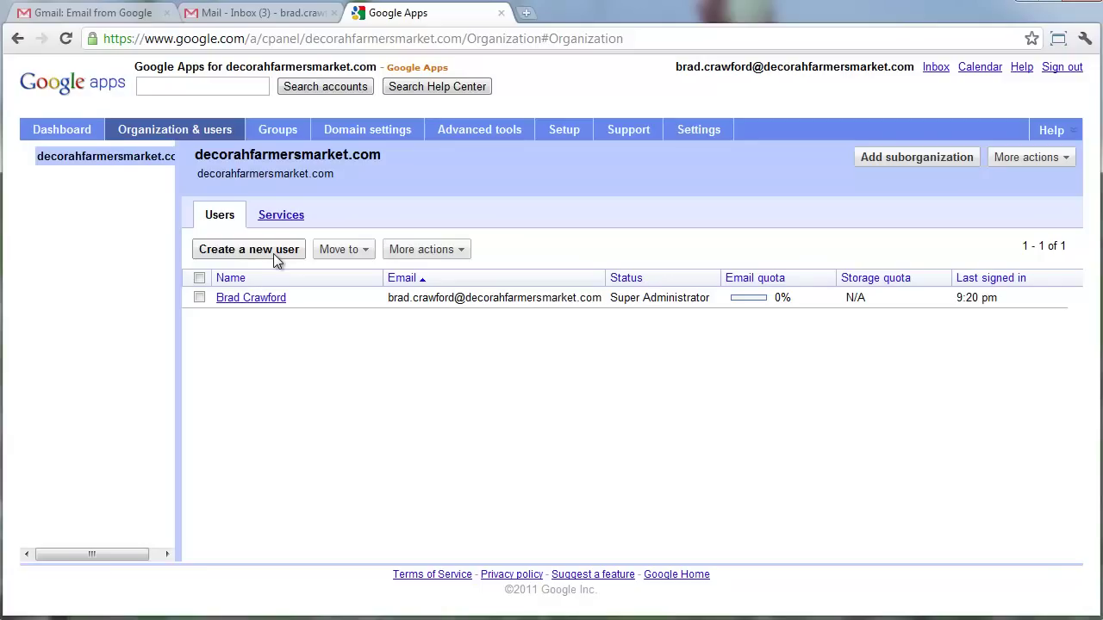
{"action": "left_click", "coordinate": [278, 130]}
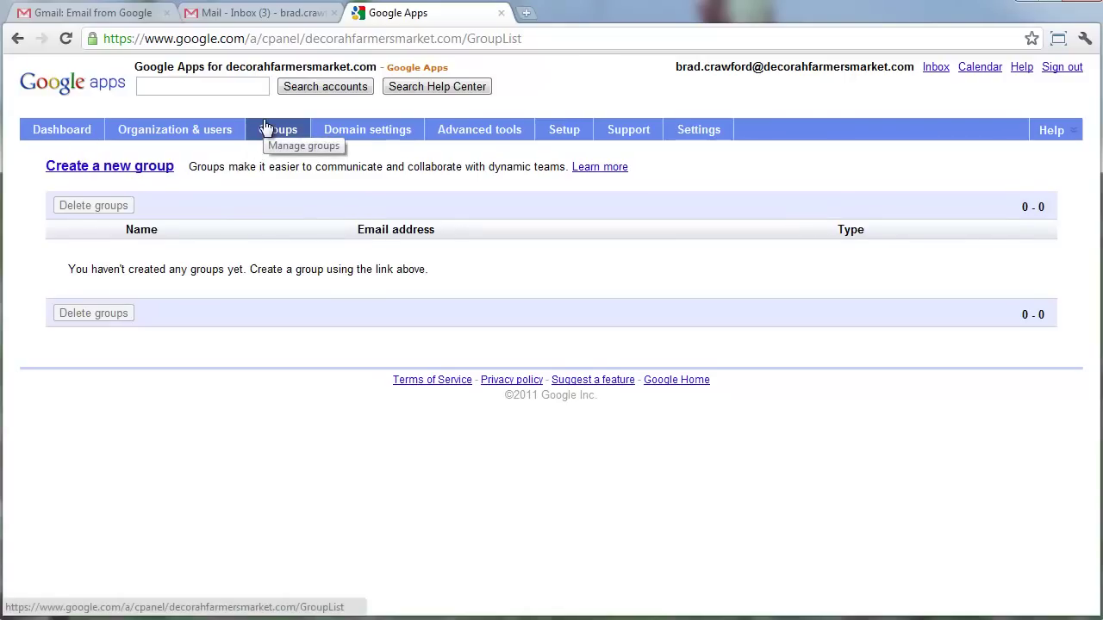
Browse the Domain settings General, Domain names and User settings pages.
{"action": "left_click", "coordinate": [359, 130]}
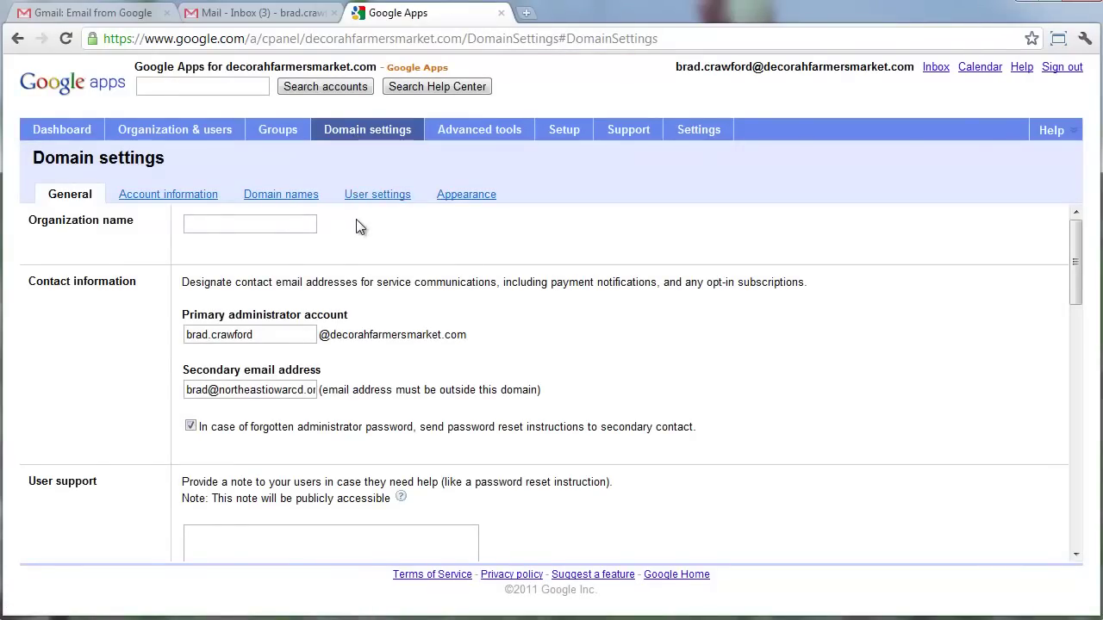
{"action": "left_click", "coordinate": [305, 196]}
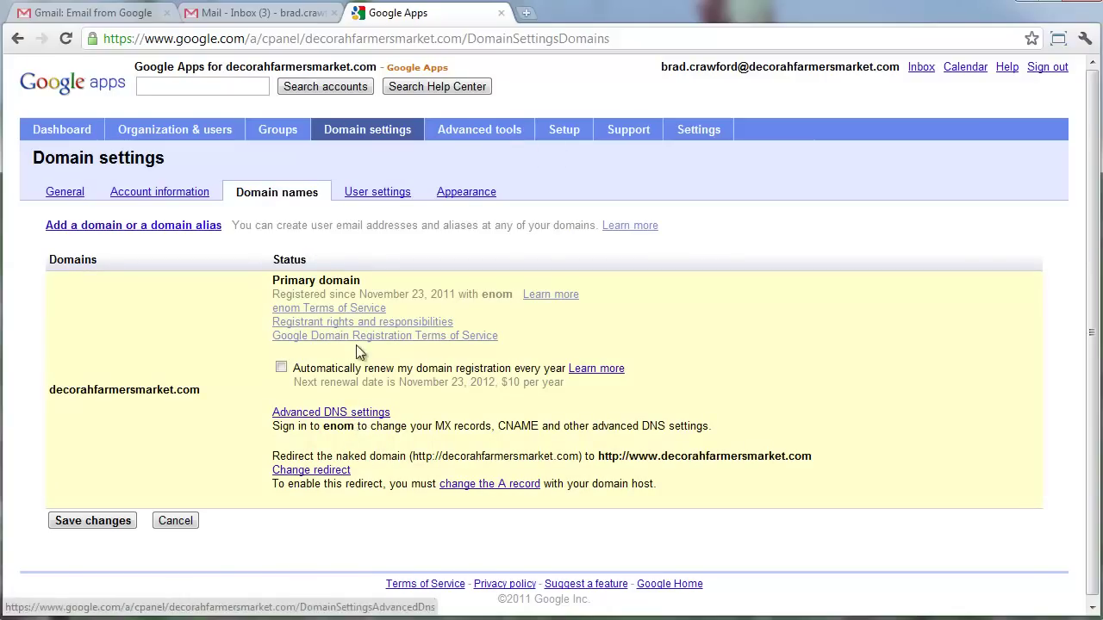
{"action": "left_click", "coordinate": [366, 196]}
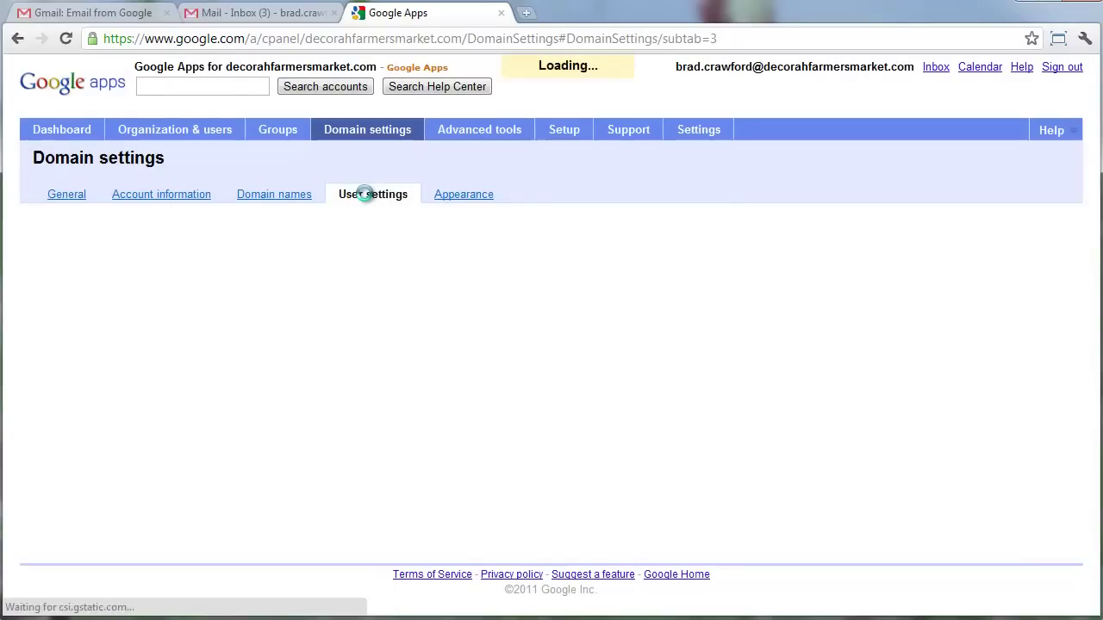
Scroll through the full Advanced tools page.
{"action": "left_click", "coordinate": [479, 131]}
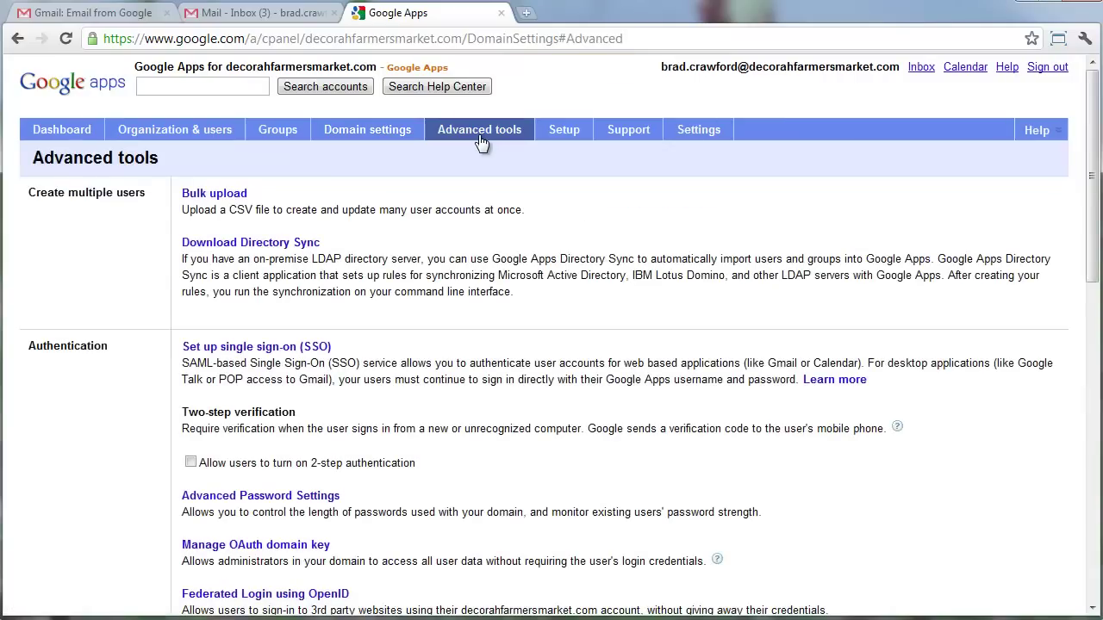
{"action": "scroll", "coordinate": [451, 208], "scroll_direction": "down", "scroll_amount": 1}
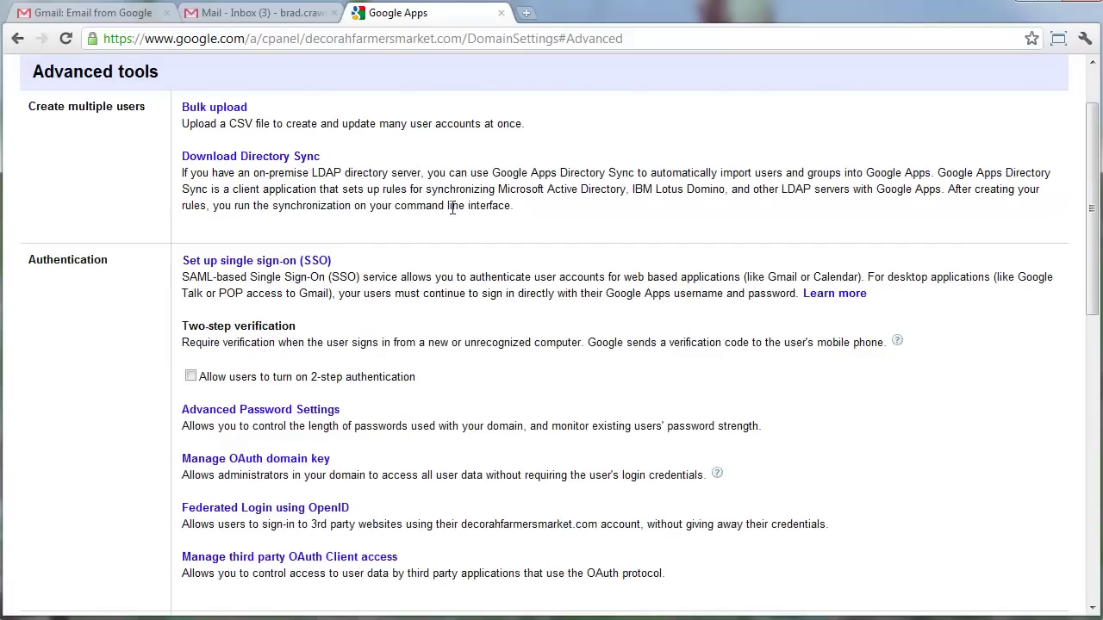
{"action": "scroll", "coordinate": [451, 207], "scroll_direction": "down", "scroll_amount": 7}
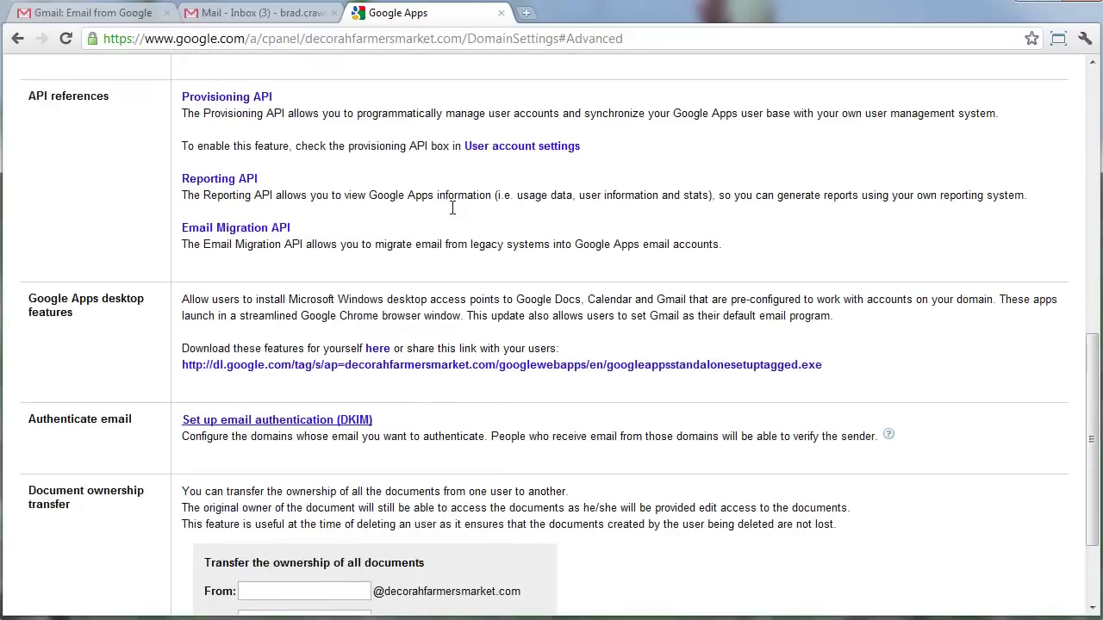
{"action": "scroll", "coordinate": [452, 207], "scroll_direction": "down", "scroll_amount": 2}
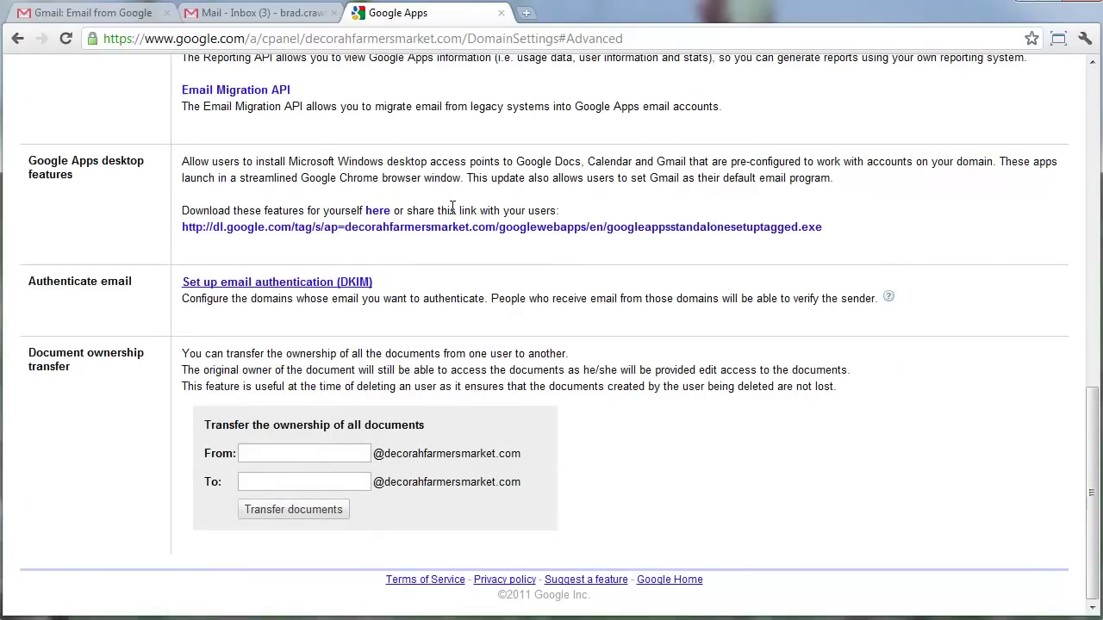
{"action": "scroll", "coordinate": [451, 207], "scroll_direction": "up", "scroll_amount": 10}
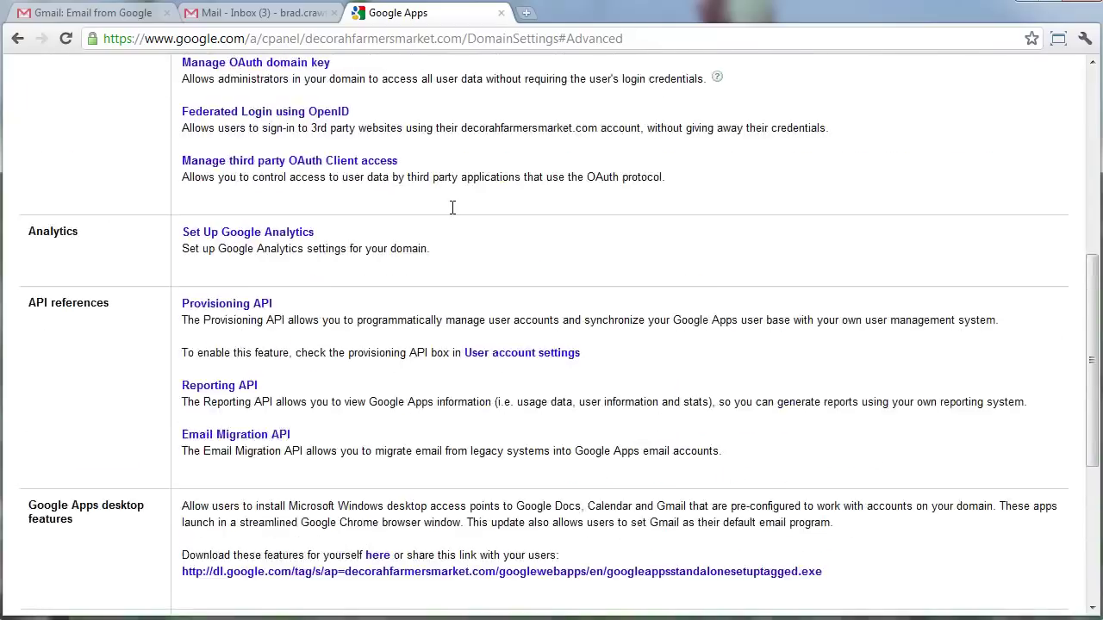
Start a new user under Organization & users with the primary address info.
{"action": "left_click", "coordinate": [564, 133]}
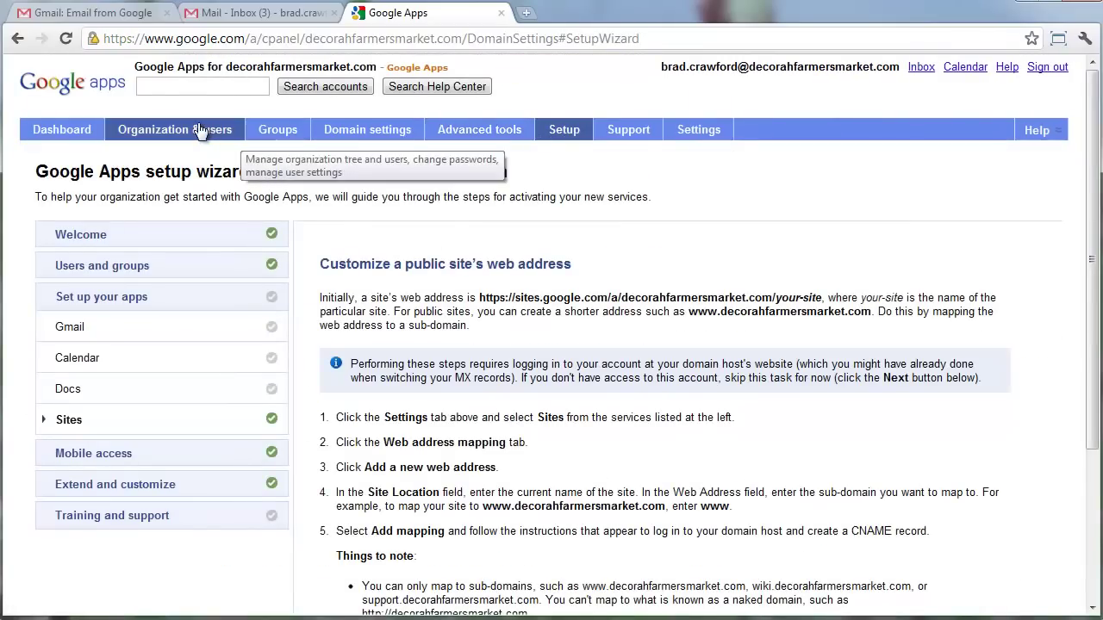
{"action": "left_click", "coordinate": [200, 130]}
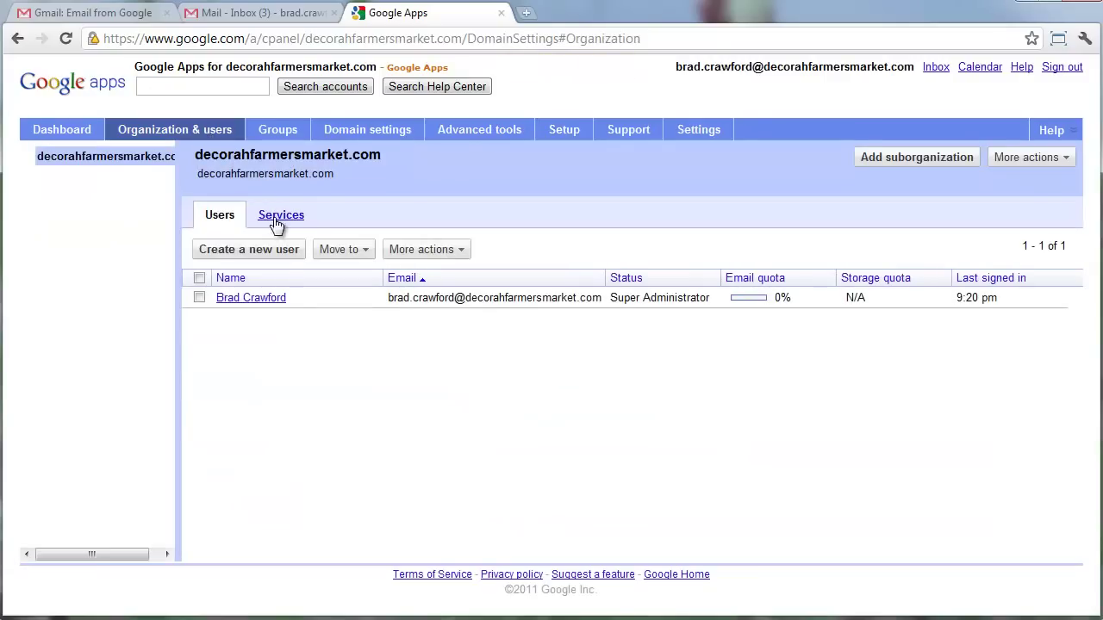
{"action": "left_click", "coordinate": [274, 257]}
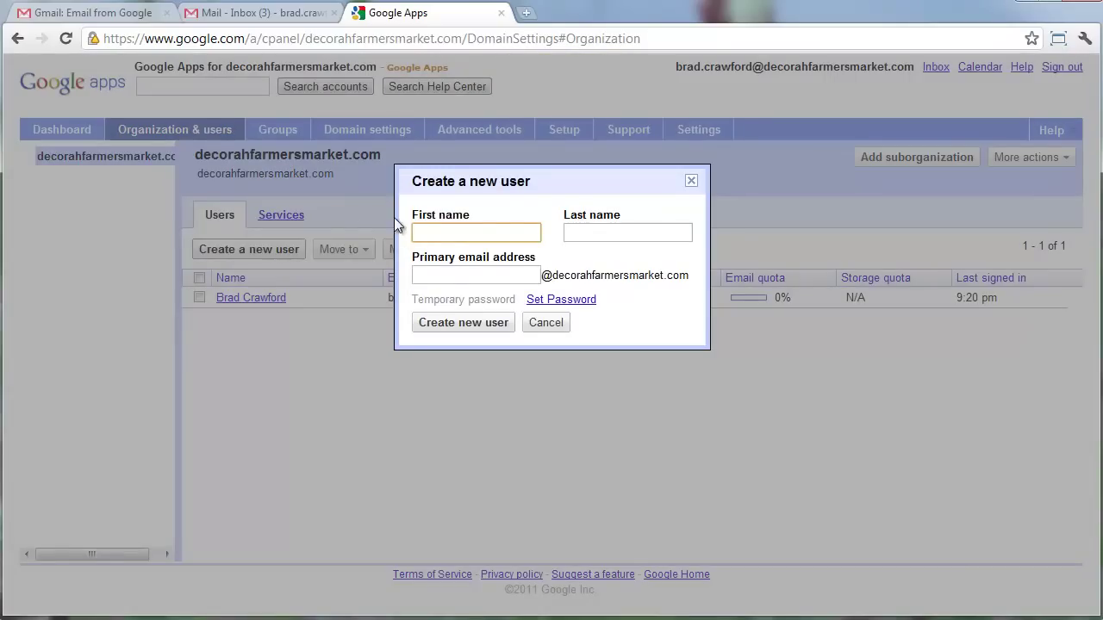
{"action": "left_click", "coordinate": [459, 275]}
{"action": "type", "text": "info"}
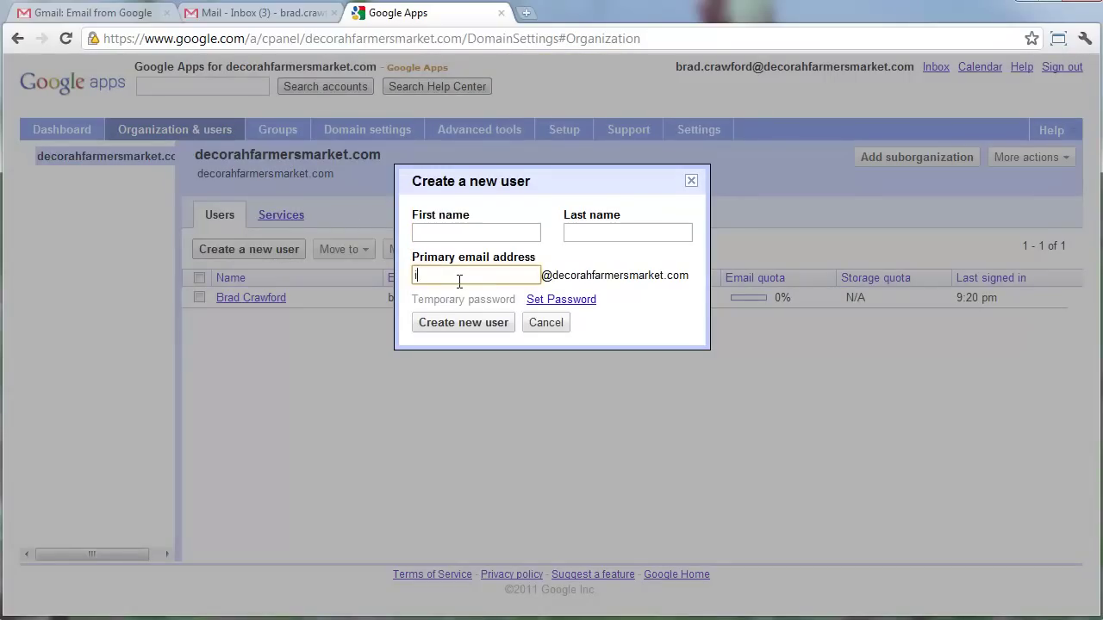
Set a custom strong password and enter it in both password fields.
{"action": "left_click", "coordinate": [545, 300]}
{"action": "type", "text": "•••••"}
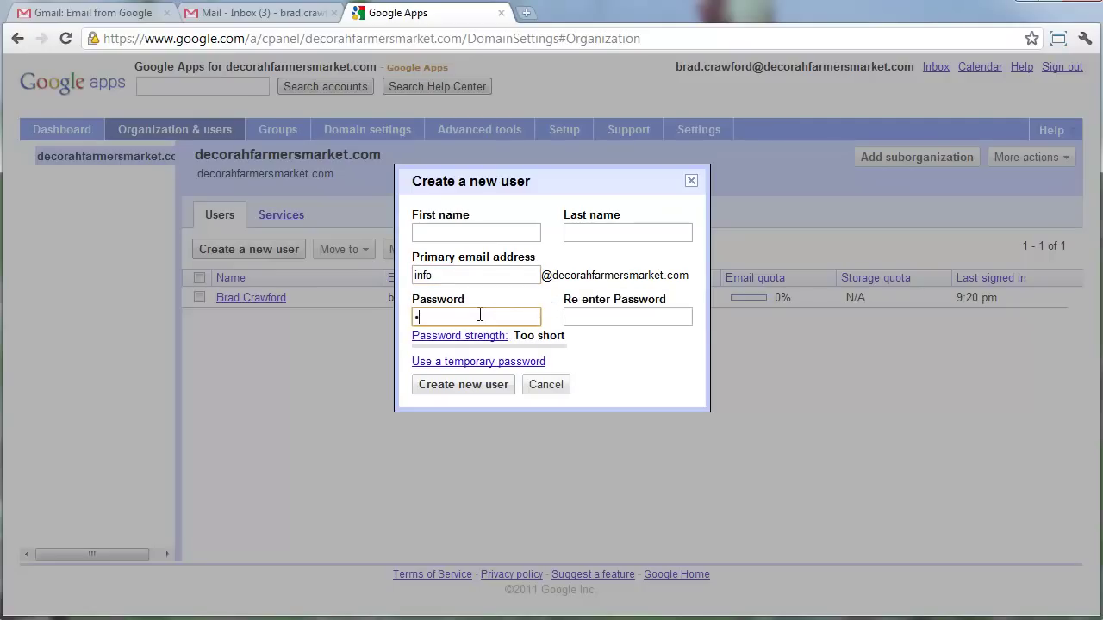
{"action": "type", "text": "••••"}
{"action": "key", "text": "Tab"}
{"action": "type", "text": "•••••••••"}
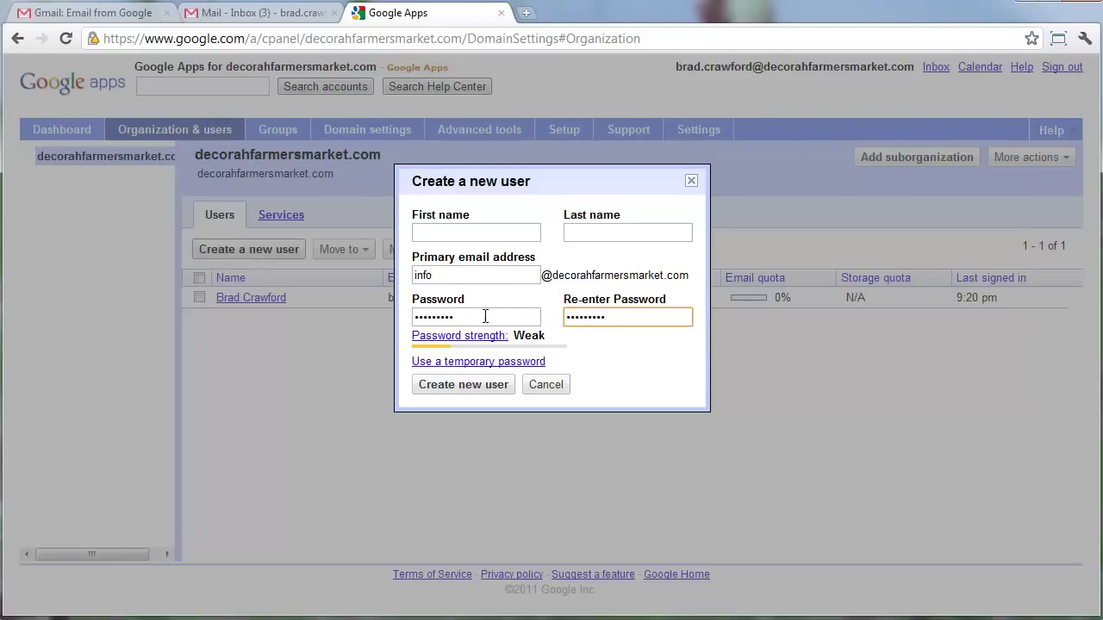
{"action": "left_click_drag", "start_coordinate": [475, 318], "coordinate": [413, 317]}
{"action": "type", "text": "••••••••"}
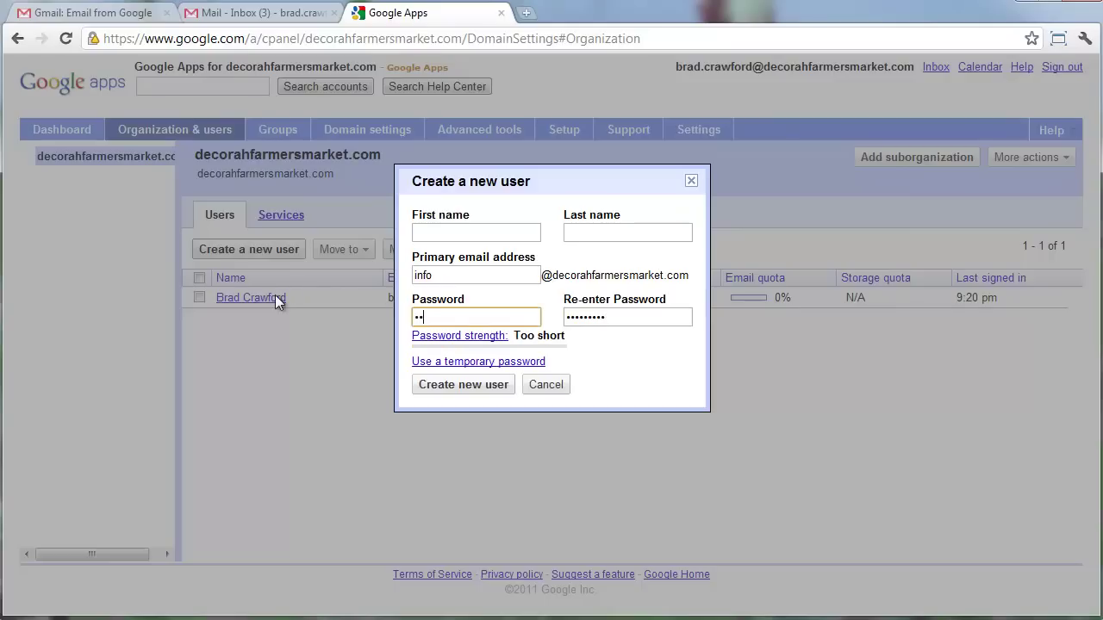
{"action": "key", "text": "Tab"}
{"action": "type", "text": "•"}
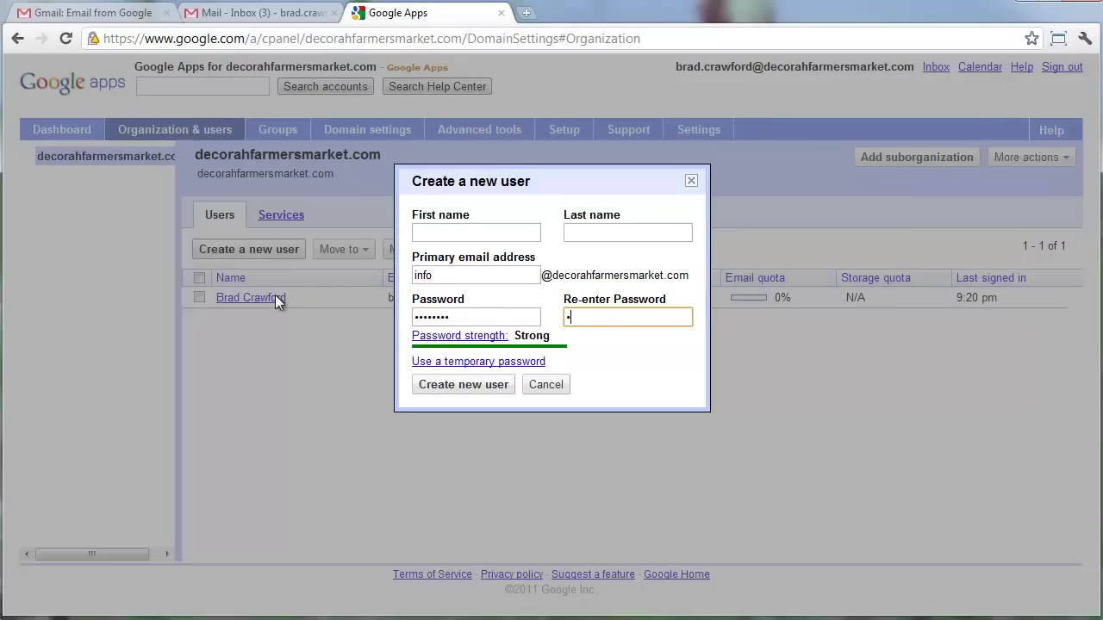
{"action": "key", "text": "BackSpace"}
{"action": "type", "text": "••••••••"}
{"action": "key", "text": "shift+Tab"}
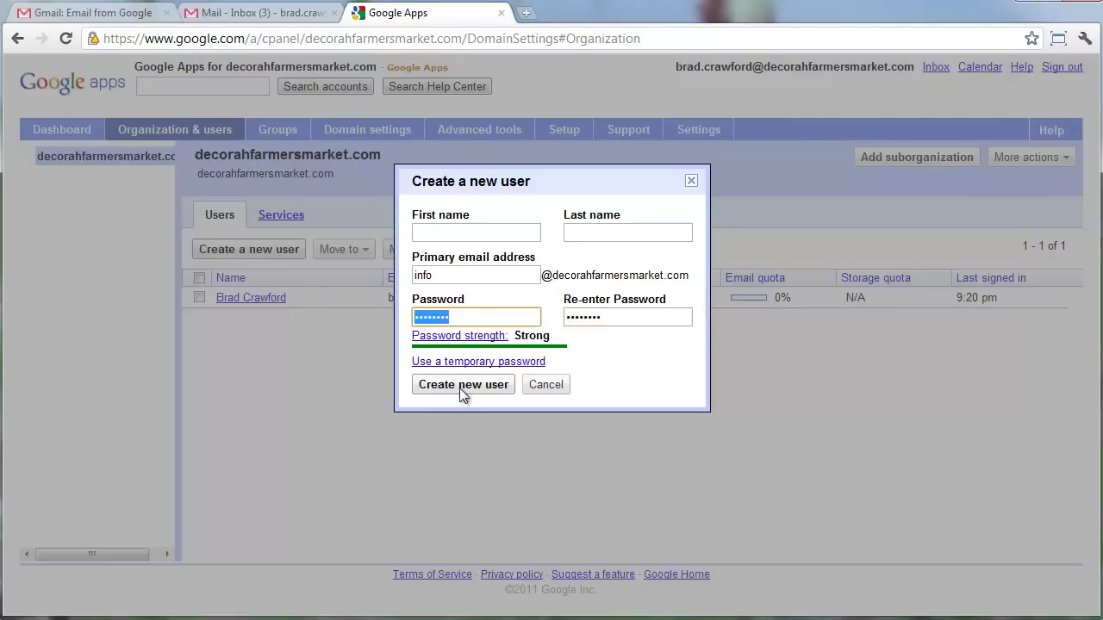
Retype the password and its confirmation until the passwords match.
{"action": "left_click", "coordinate": [459, 388]}
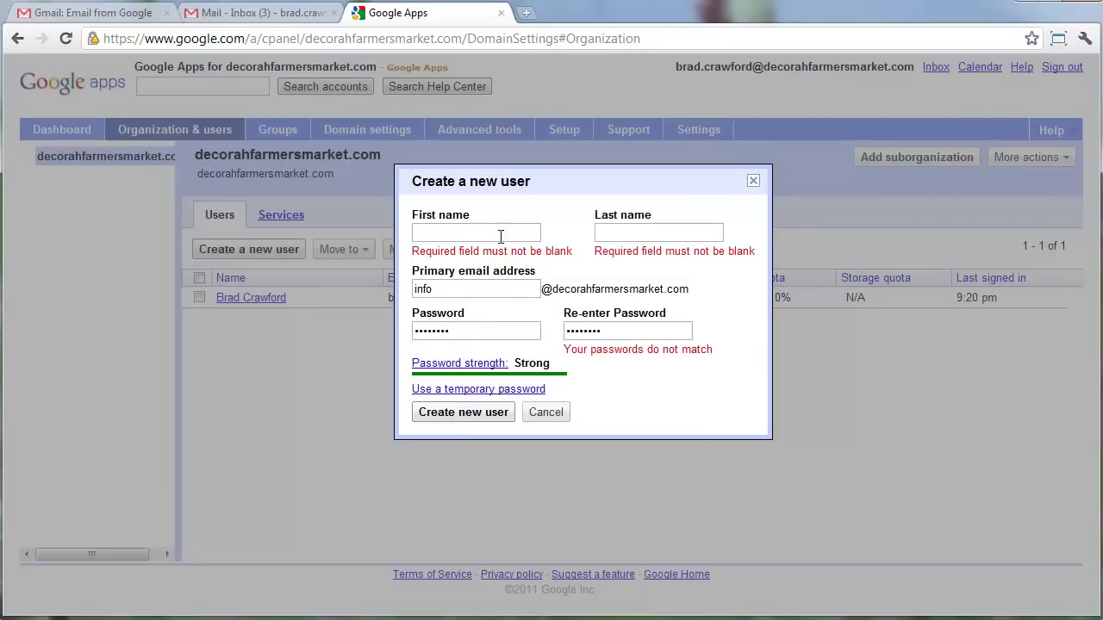
{"action": "left_click", "coordinate": [622, 330]}
{"action": "type", "text": "••••••••"}
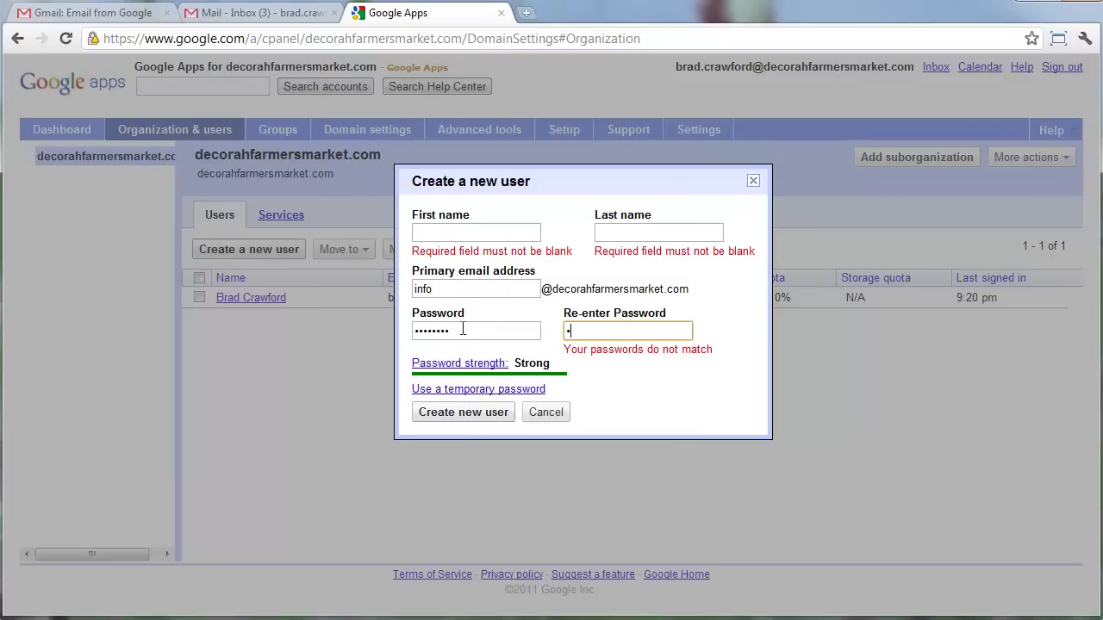
{"action": "left_click", "coordinate": [471, 414]}
{"action": "double_click", "coordinate": [468, 329]}
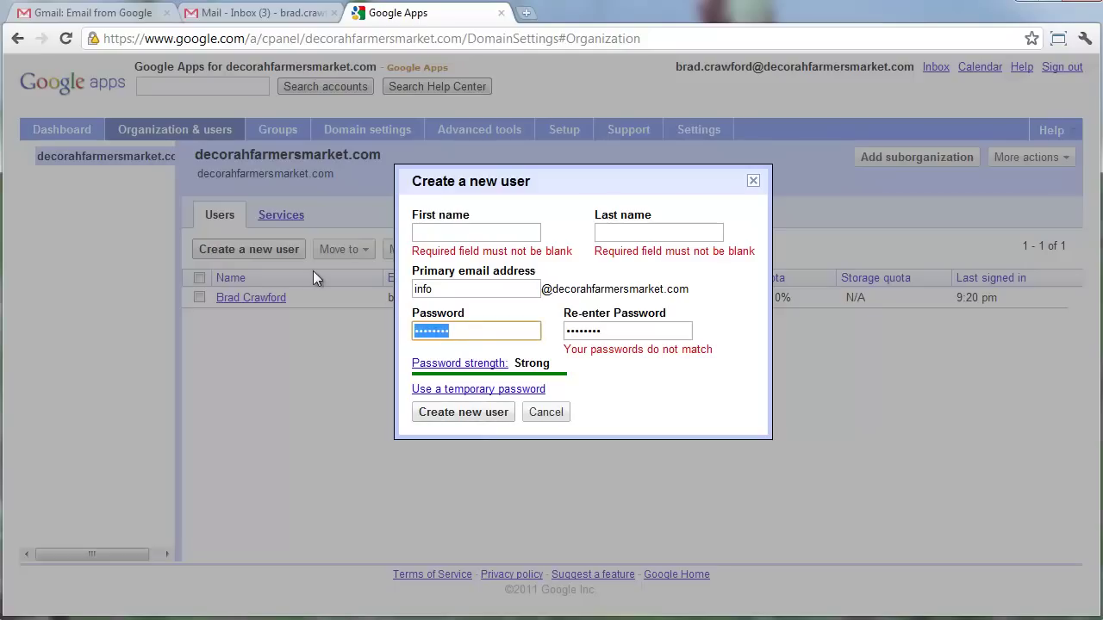
{"action": "type", "text": "••••••••"}
{"action": "left_click", "coordinate": [465, 419]}
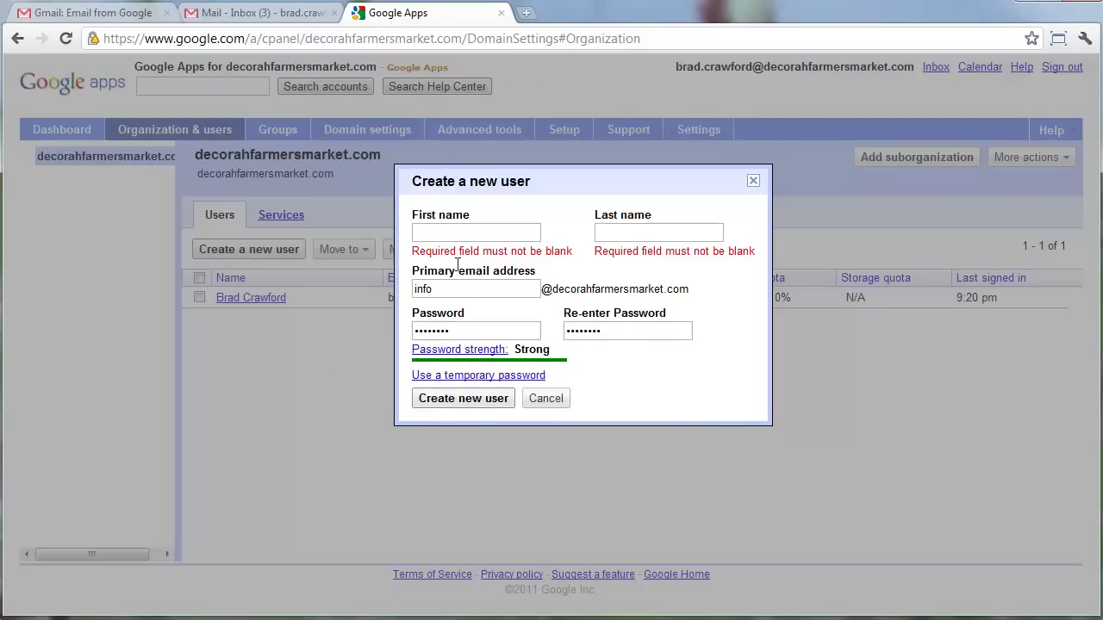
Enter first name 'Decorah Farmers Market' and last name 'Information', then create the user.
{"action": "left_click", "coordinate": [466, 235]}
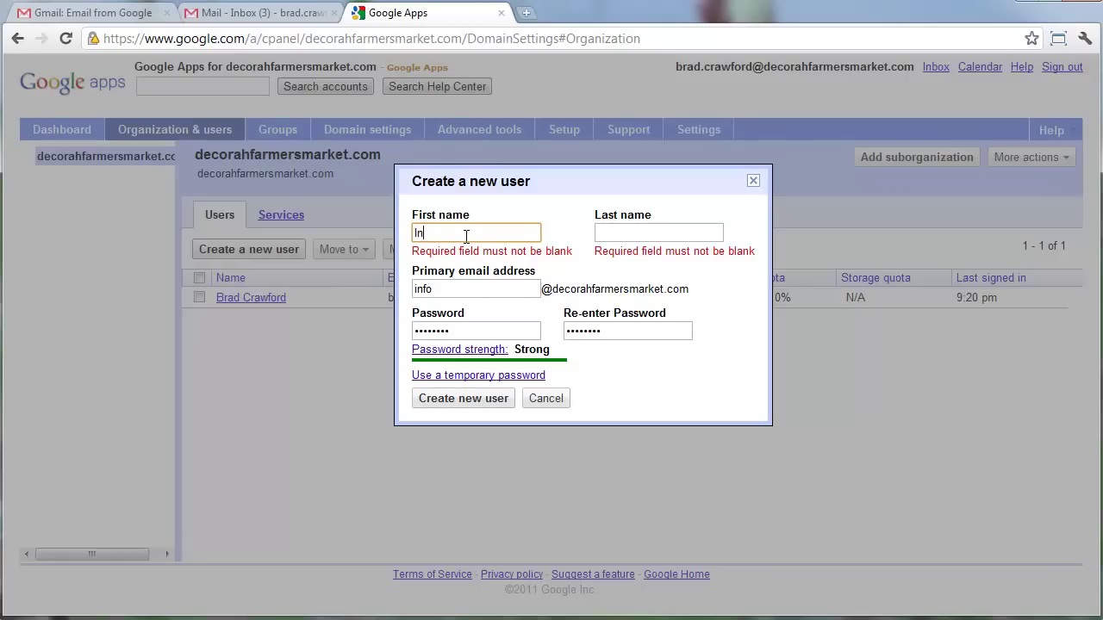
{"action": "type", "text": "fo"}
{"action": "left_click", "coordinate": [476, 400]}
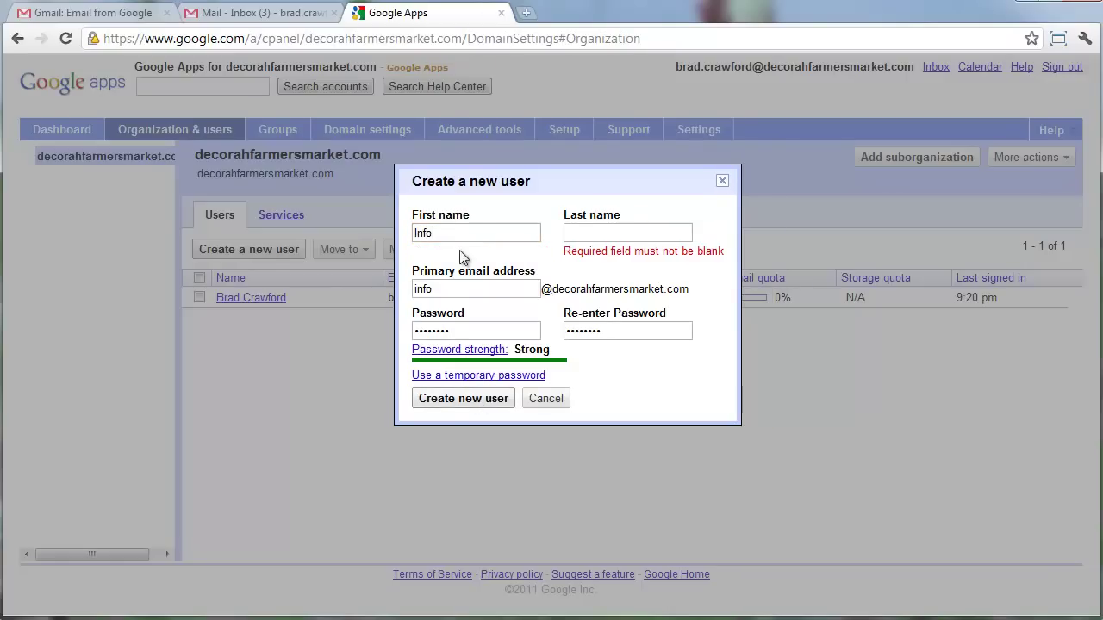
{"action": "left_click", "coordinate": [476, 232]}
{"action": "left_click", "coordinate": [598, 227]}
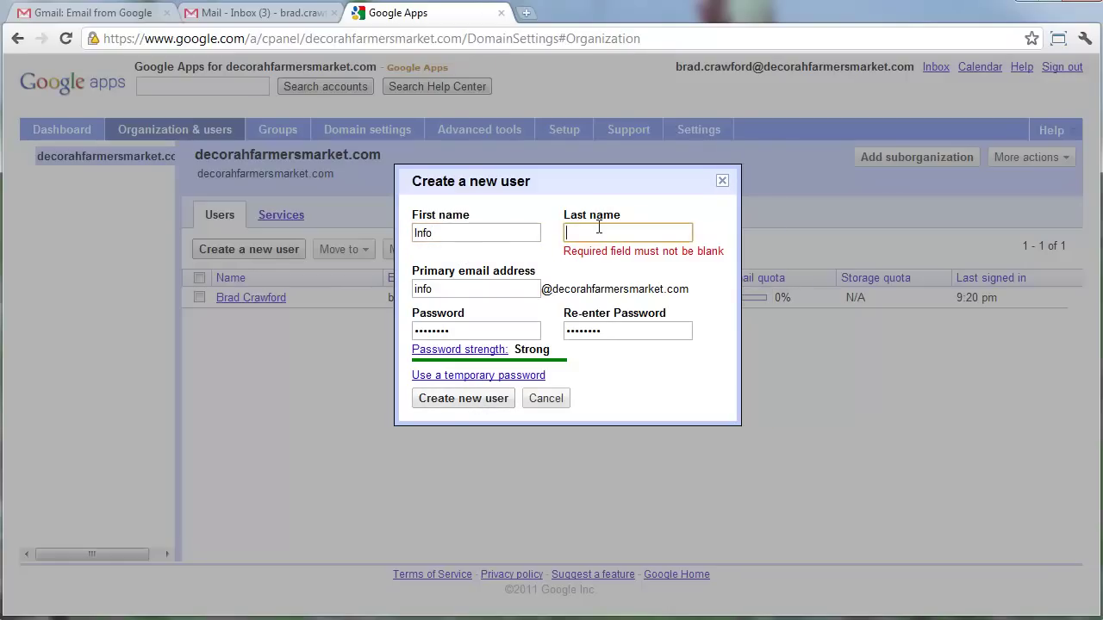
{"action": "type", "text": "Info"}
{"action": "key", "text": "shift+Tab"}
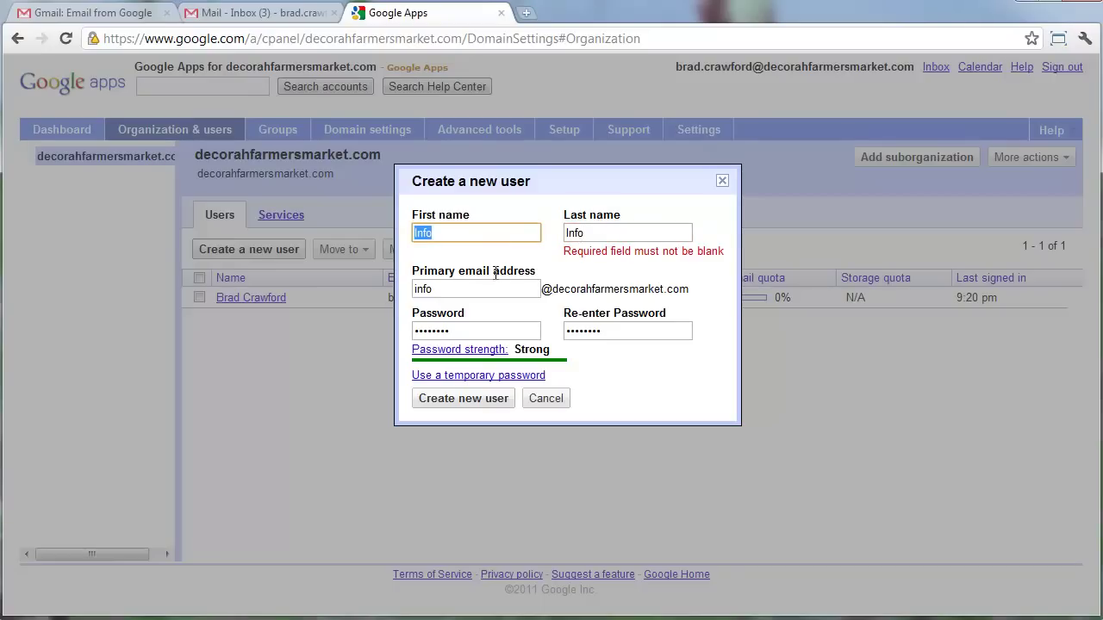
{"action": "type", "text": "Decorah Farmers Market"}
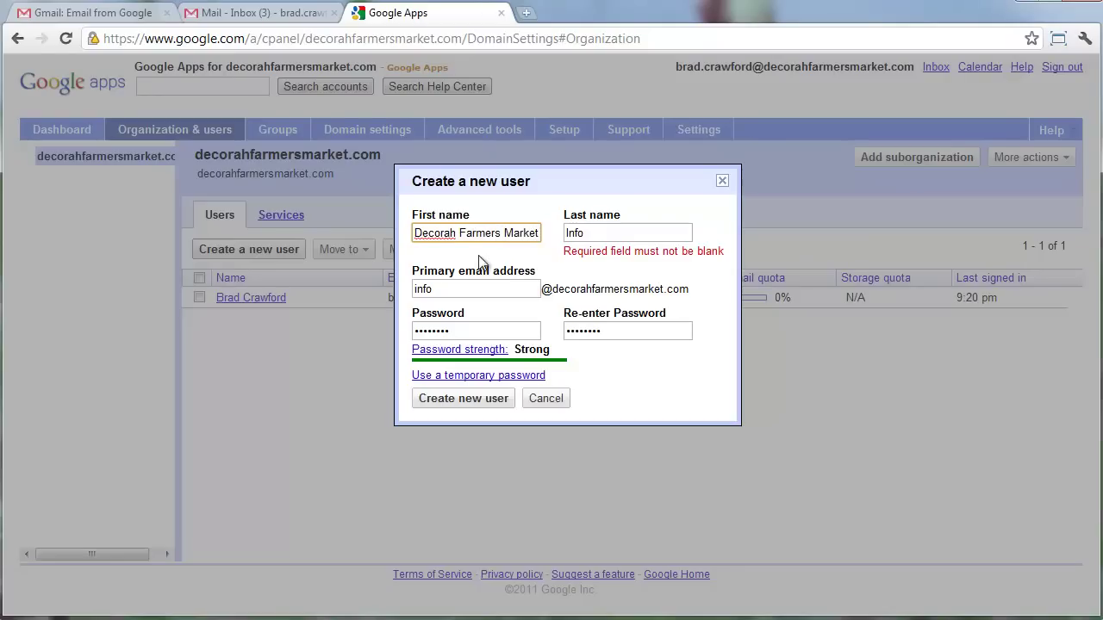
{"action": "left_click", "coordinate": [606, 235]}
{"action": "type", "text": "rmation"}
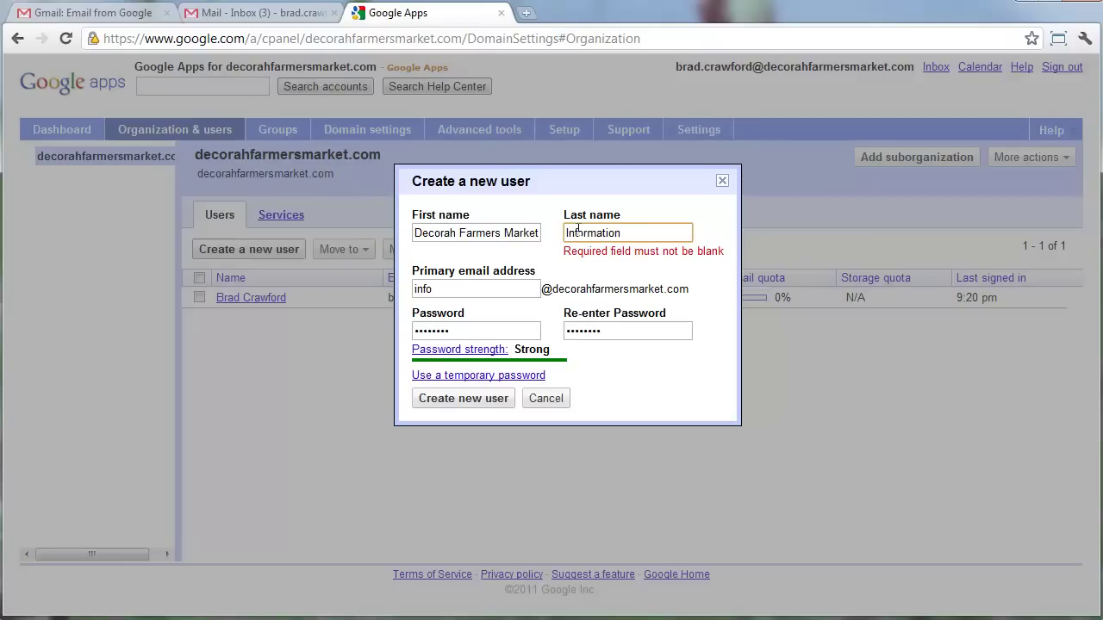
{"action": "left_click_drag", "start_coordinate": [413, 232], "coordinate": [549, 241]}
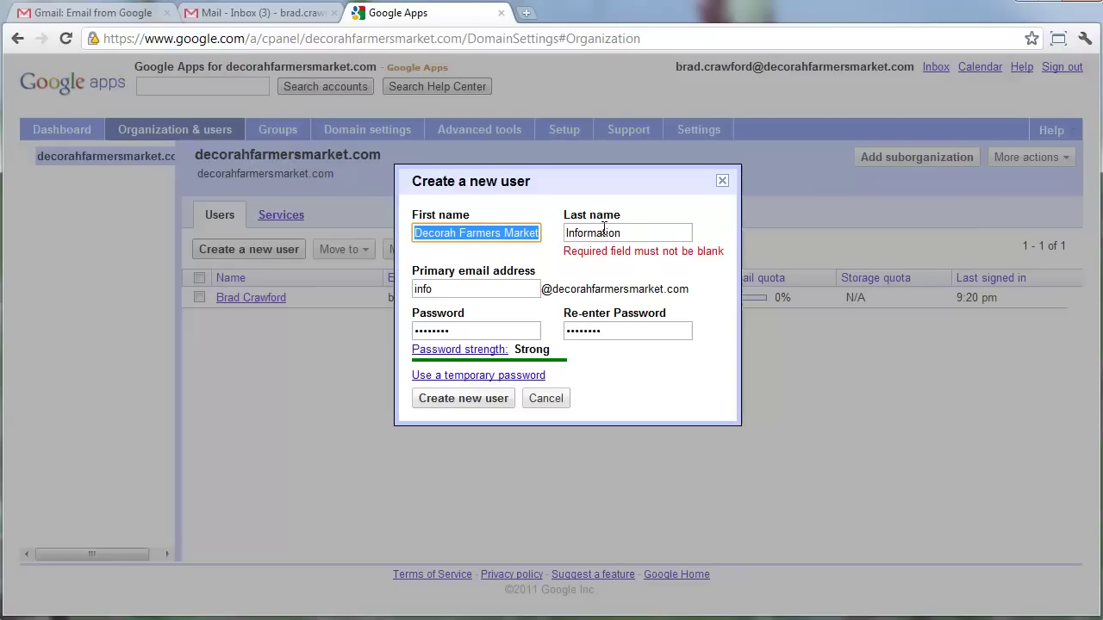
{"action": "left_click", "coordinate": [497, 402]}
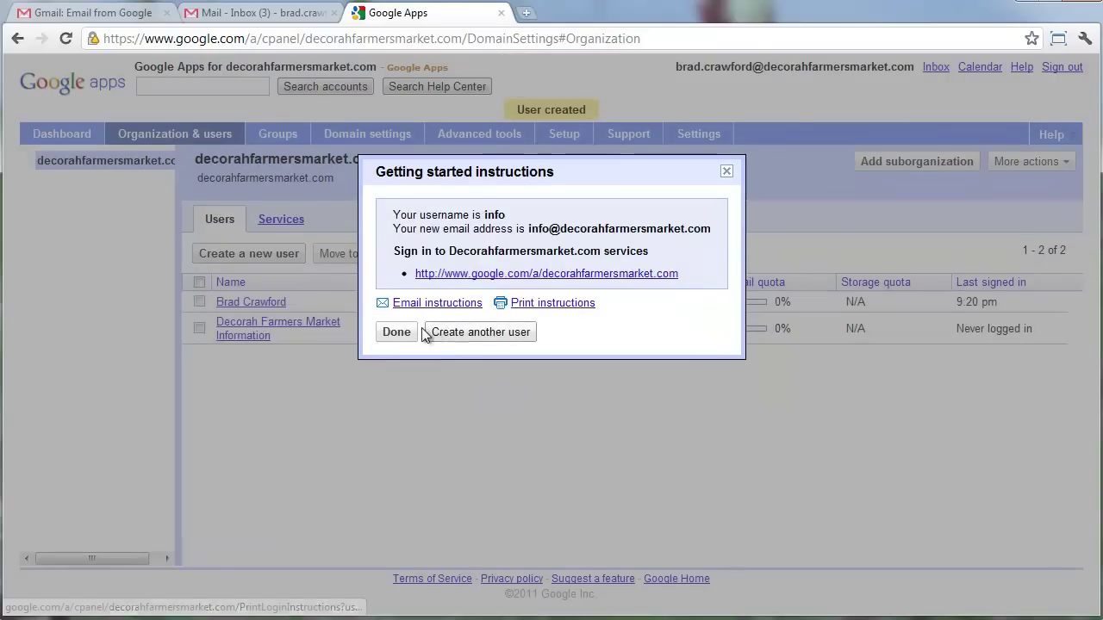
Dismiss the instructions, check the new user's More actions and Move to options, and open its details.
{"action": "left_click", "coordinate": [396, 334]}
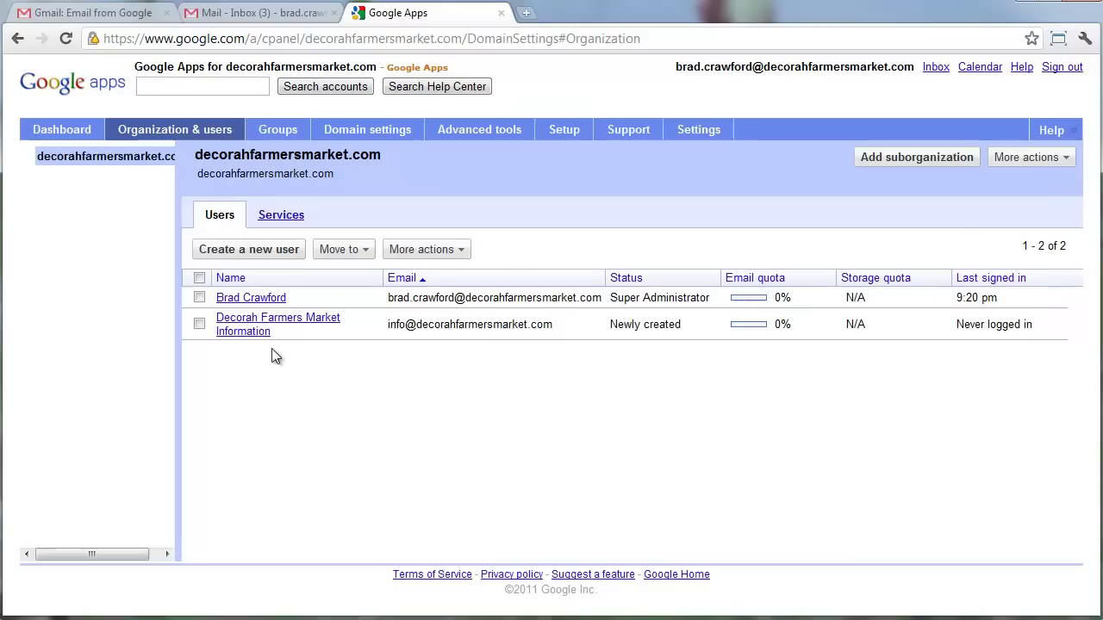
{"action": "left_click", "coordinate": [199, 325]}
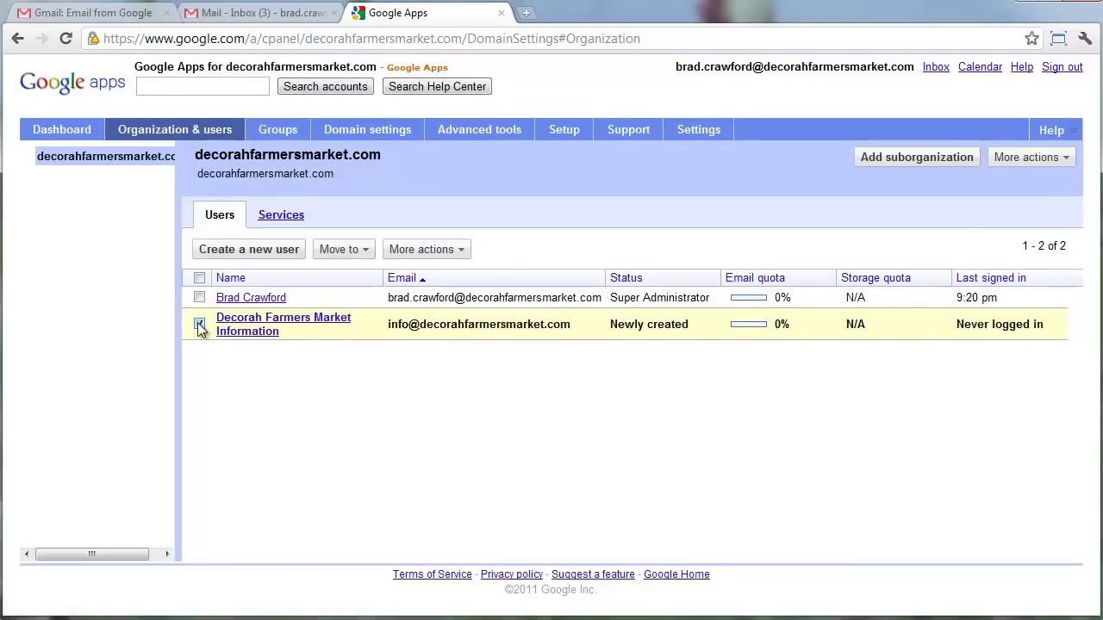
{"action": "left_click", "coordinate": [421, 249]}
{"action": "left_click", "coordinate": [358, 248]}
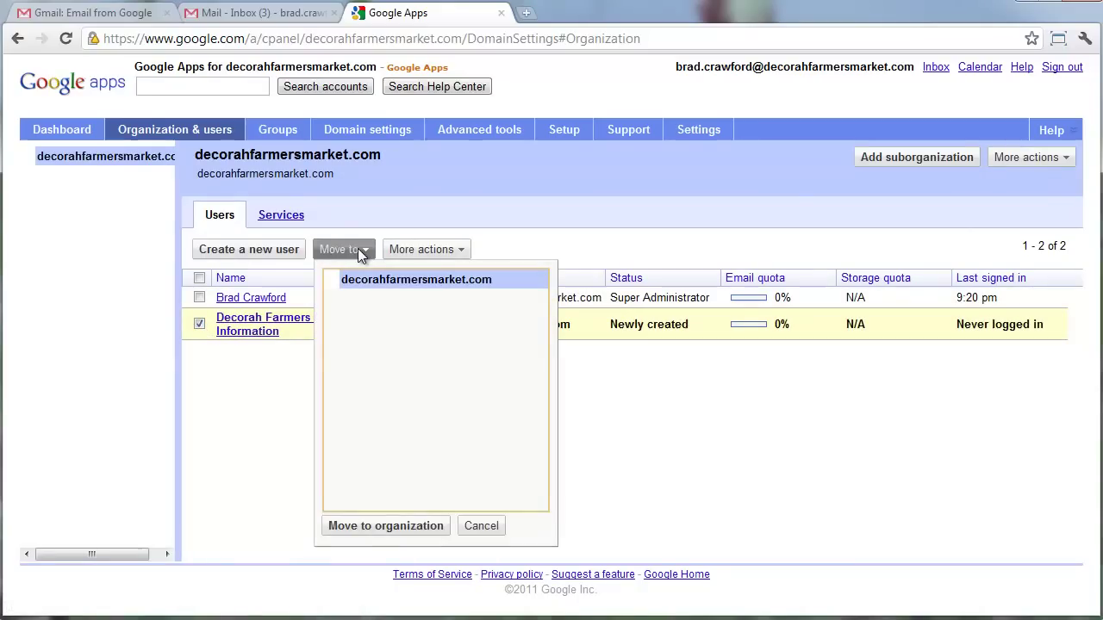
{"action": "left_click", "coordinate": [356, 246]}
{"action": "left_click", "coordinate": [280, 217]}
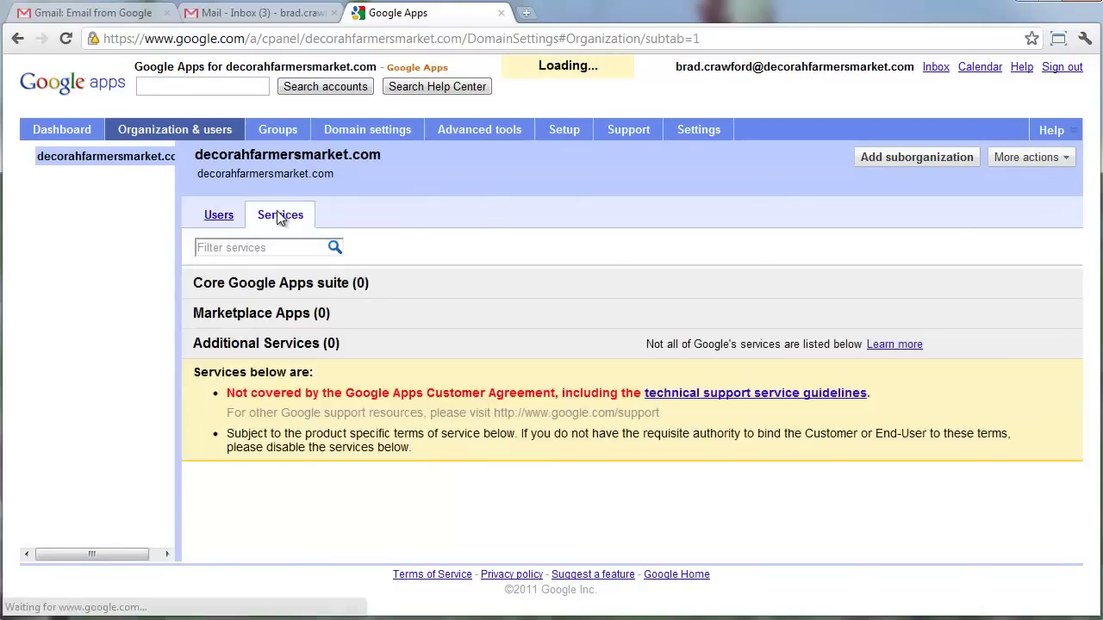
{"action": "left_click", "coordinate": [220, 217]}
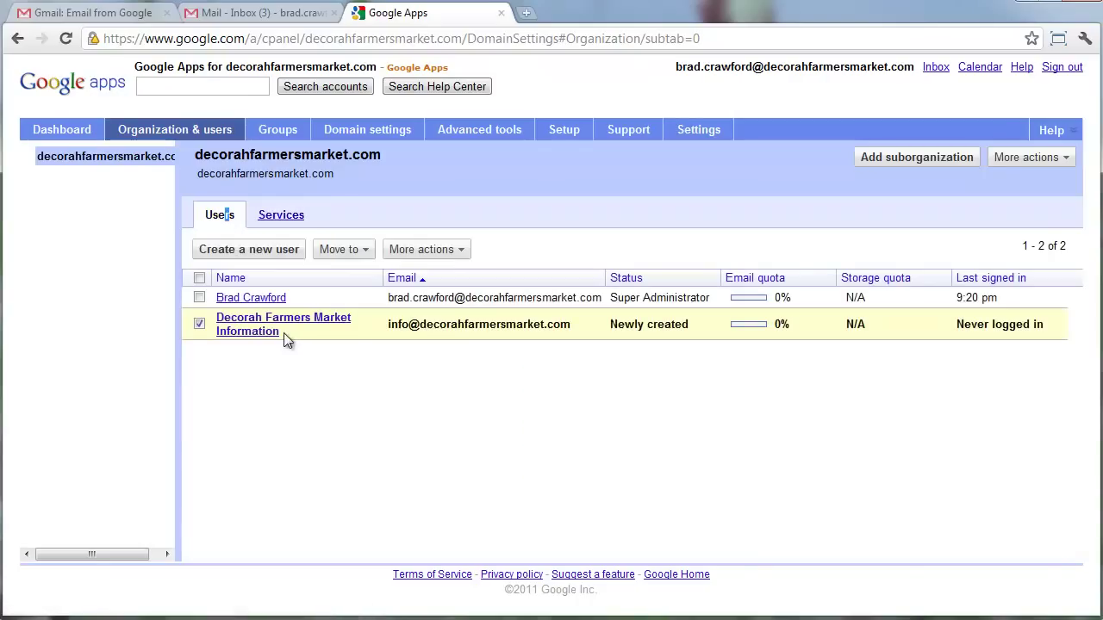
{"action": "left_click", "coordinate": [259, 332]}
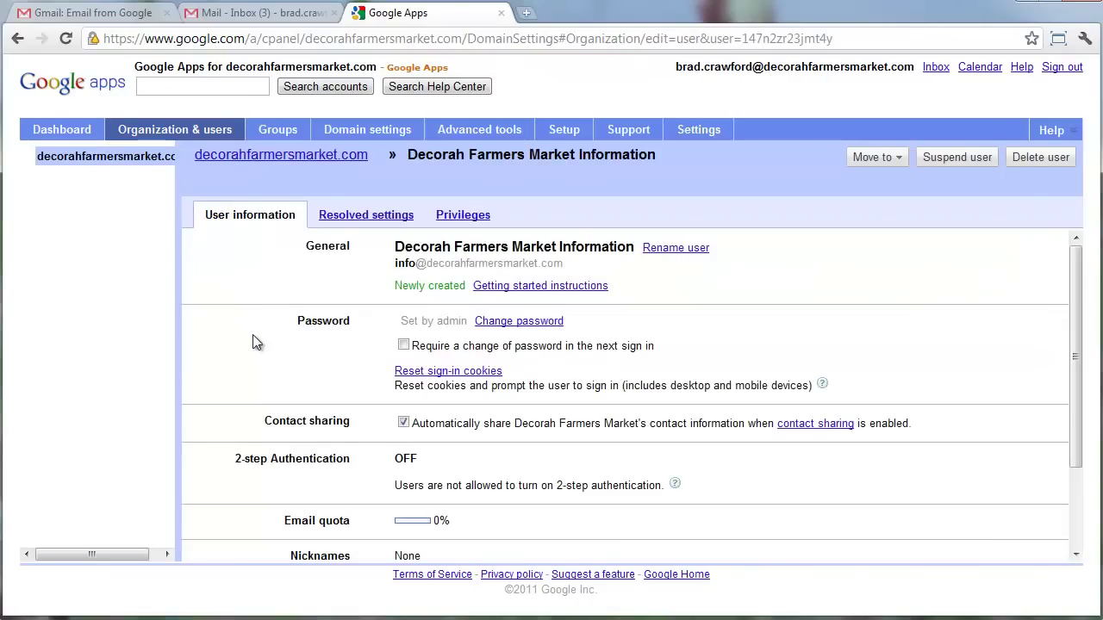
Tick Super Admin on the user's Privileges tab.
{"action": "left_click", "coordinate": [483, 221]}
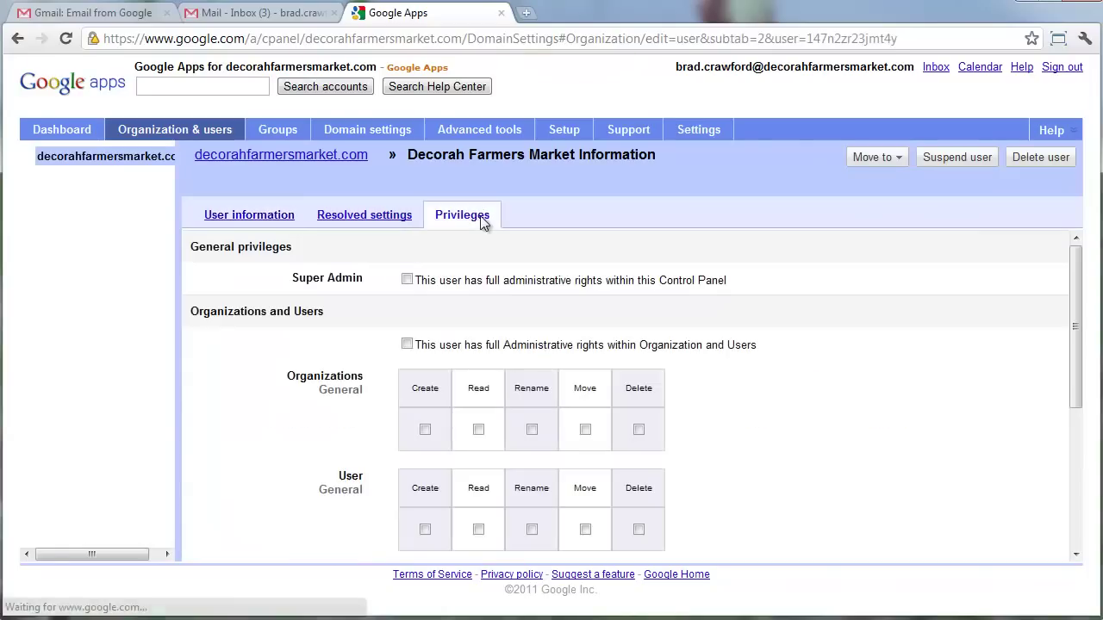
{"action": "left_click", "coordinate": [407, 279]}
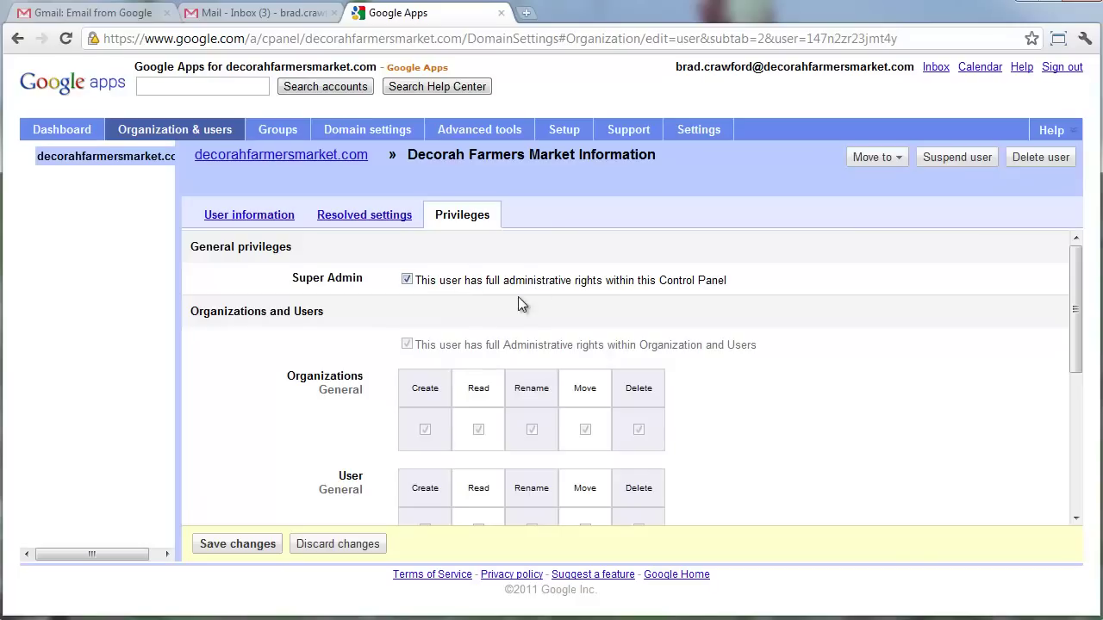
{"action": "scroll", "coordinate": [504, 362], "scroll_direction": "down", "scroll_amount": 1}
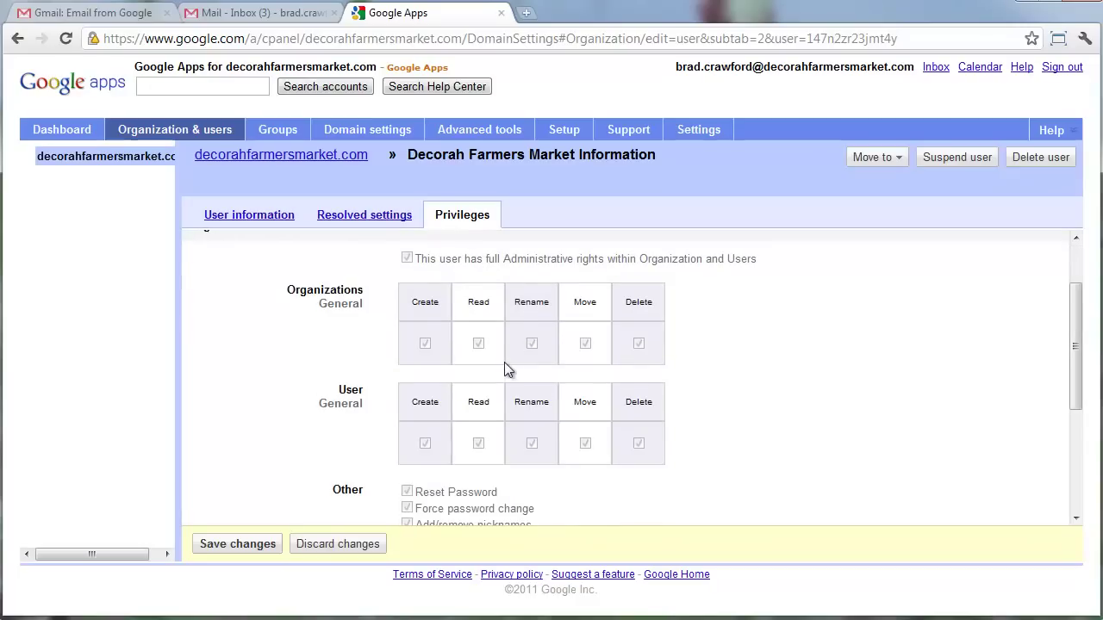
{"action": "scroll", "coordinate": [482, 344], "scroll_direction": "down", "scroll_amount": 2}
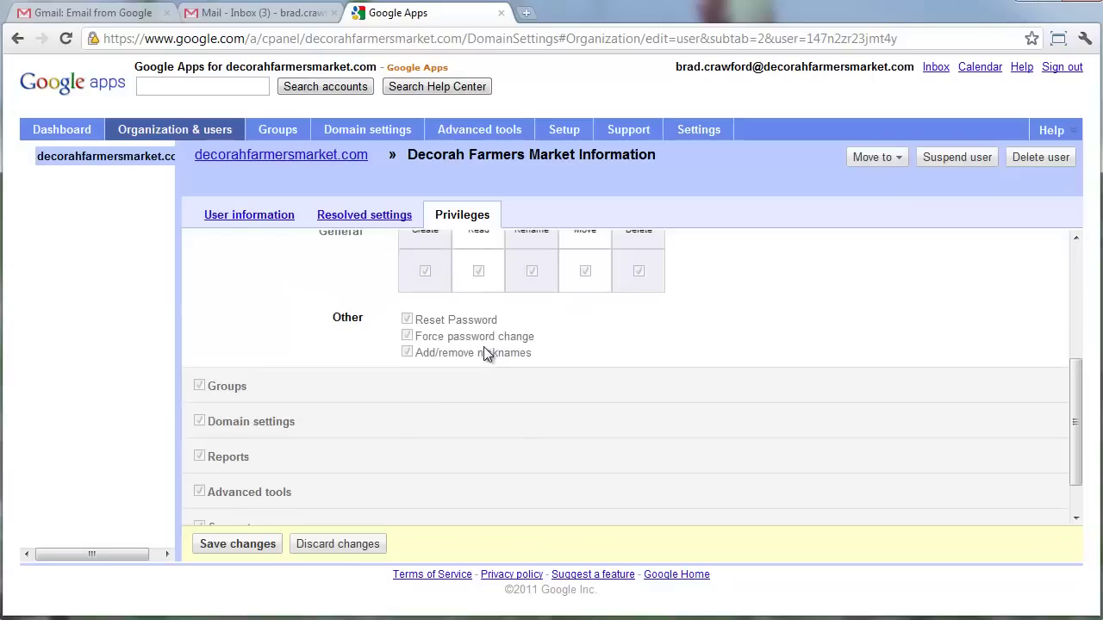
{"action": "scroll", "coordinate": [483, 348], "scroll_direction": "up", "scroll_amount": 2}
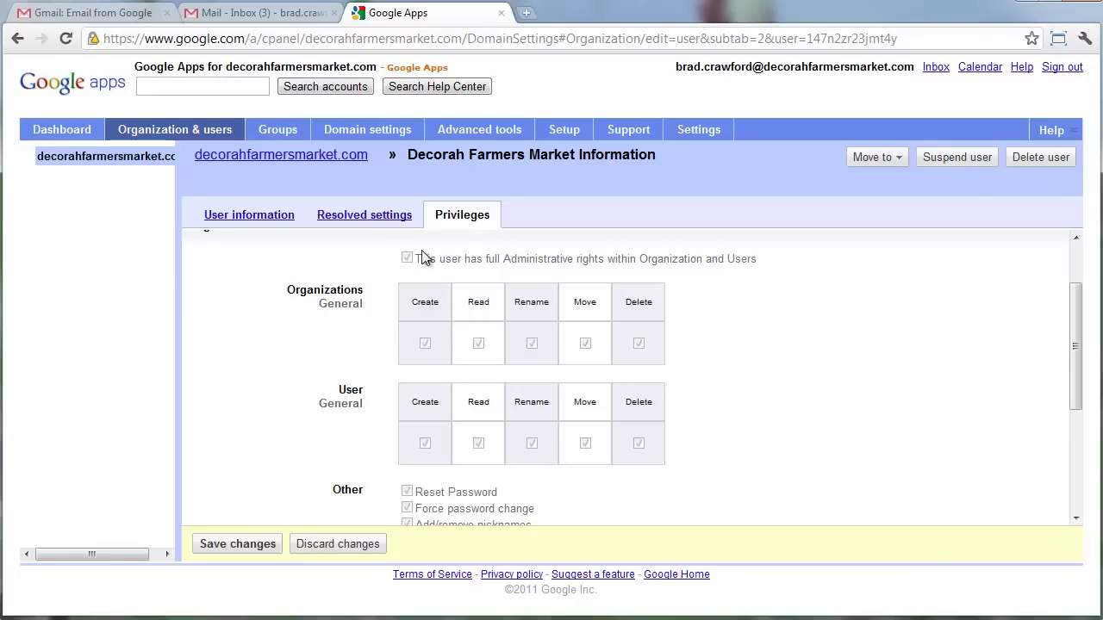
Save and confirm the Super Admin change, then view the Resolved settings services.
{"action": "left_click", "coordinate": [387, 226]}
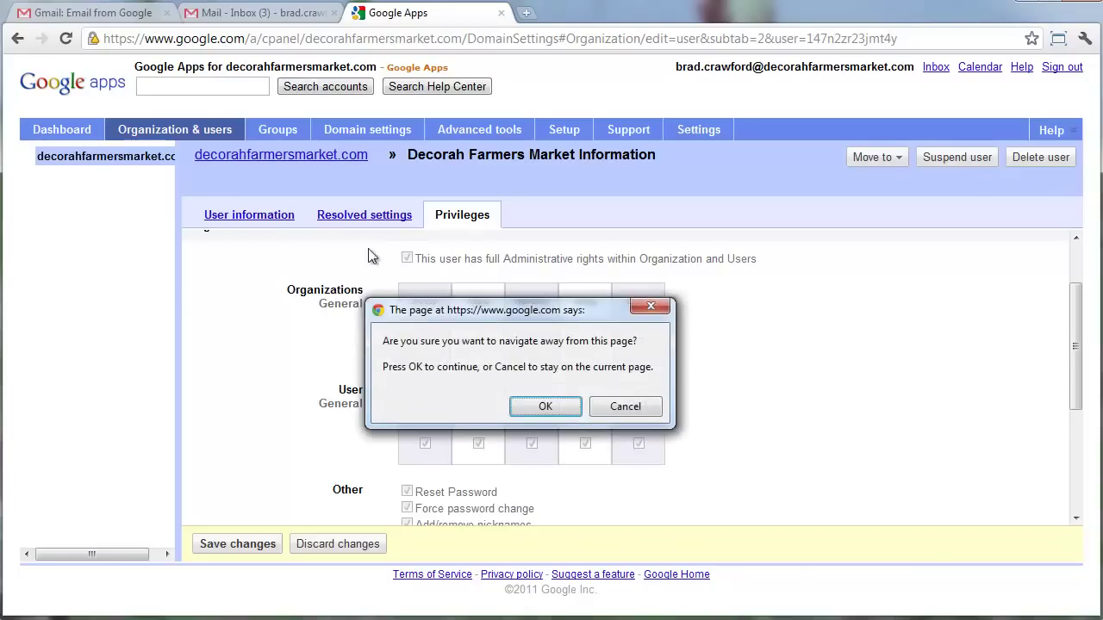
{"action": "left_click", "coordinate": [597, 412]}
{"action": "left_click", "coordinate": [265, 552]}
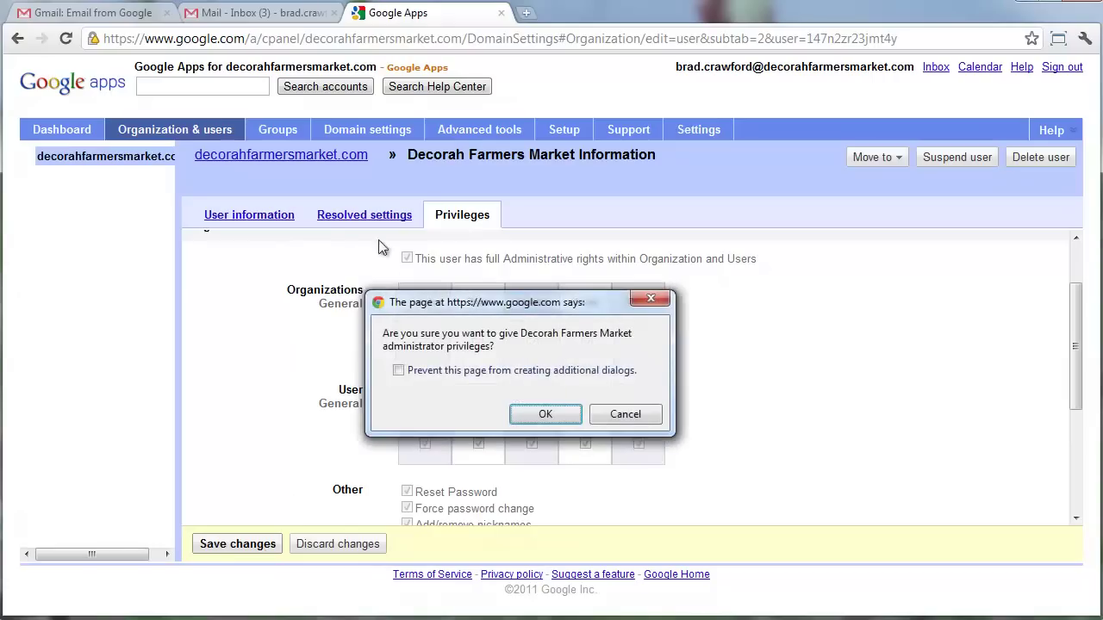
{"action": "left_click", "coordinate": [552, 415]}
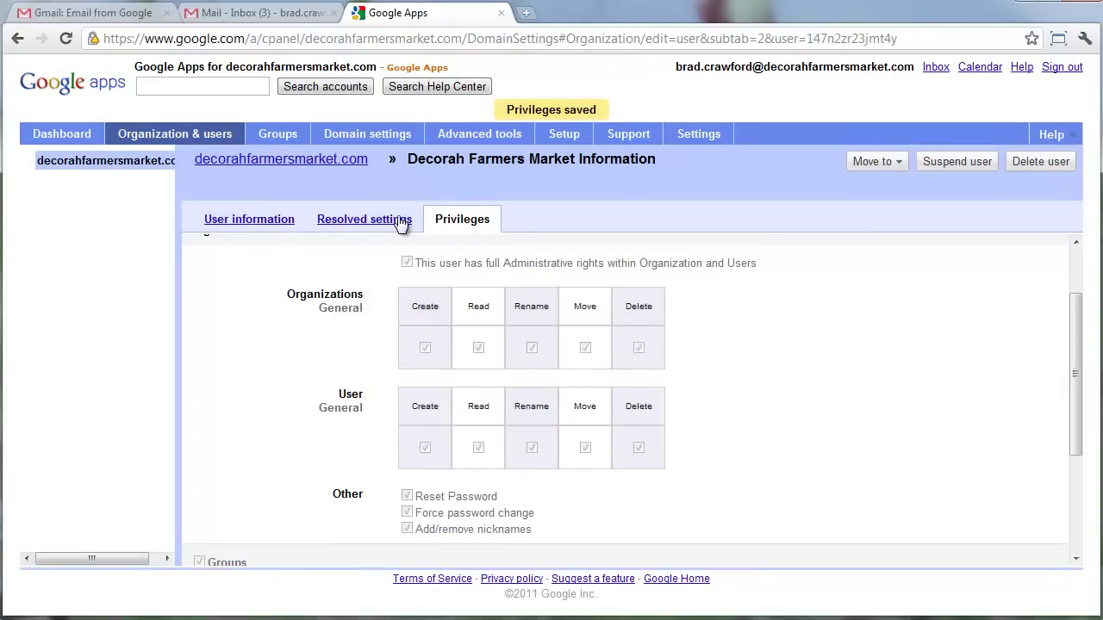
{"action": "left_click", "coordinate": [402, 226]}
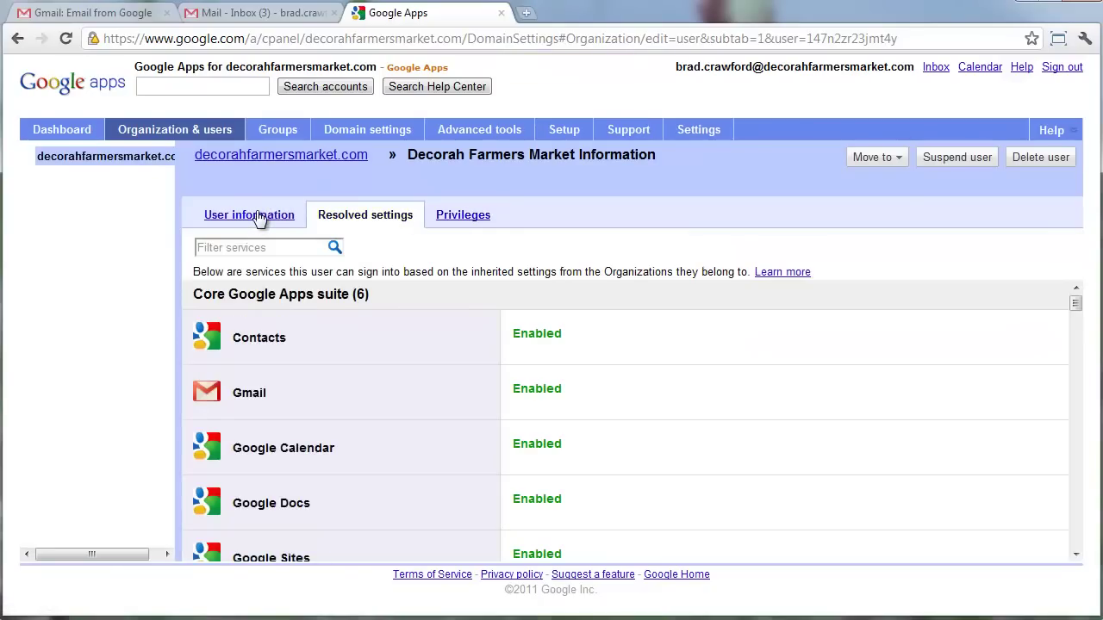
Add the nickname 'information' in the user's information page and save it.
{"action": "left_click", "coordinate": [258, 216]}
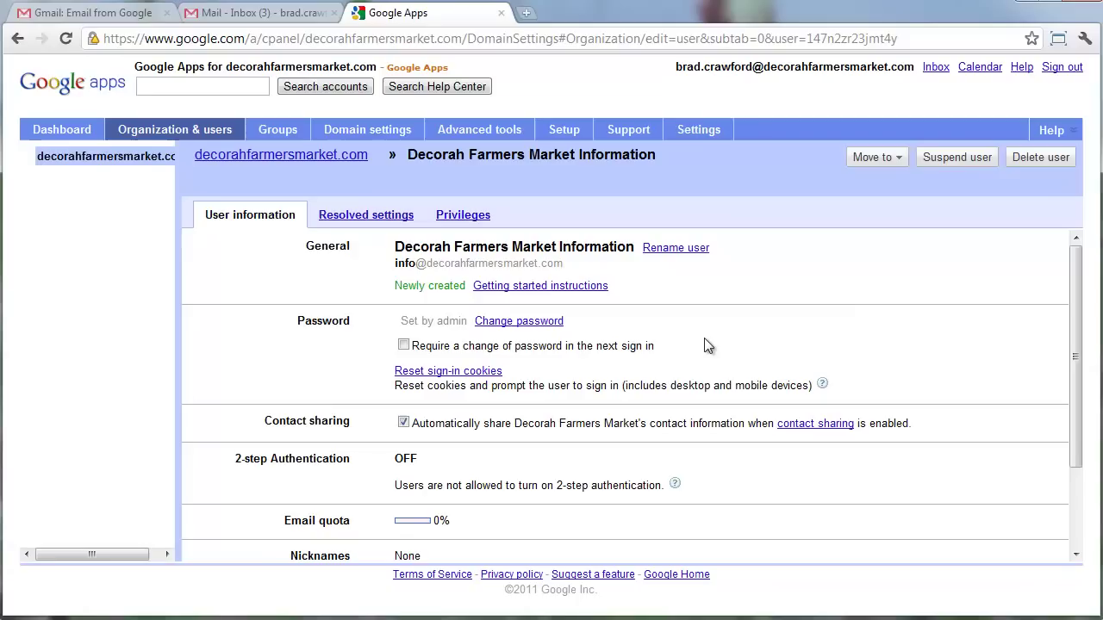
{"action": "scroll", "coordinate": [704, 387], "scroll_direction": "down", "scroll_amount": 1}
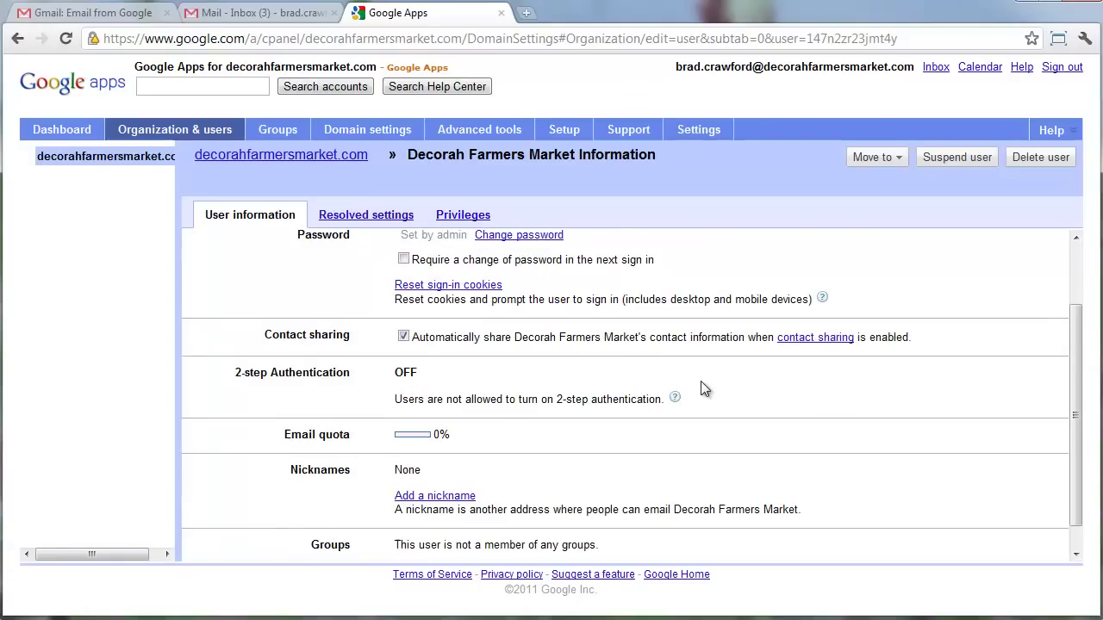
{"action": "scroll", "coordinate": [704, 388], "scroll_direction": "down", "scroll_amount": 1}
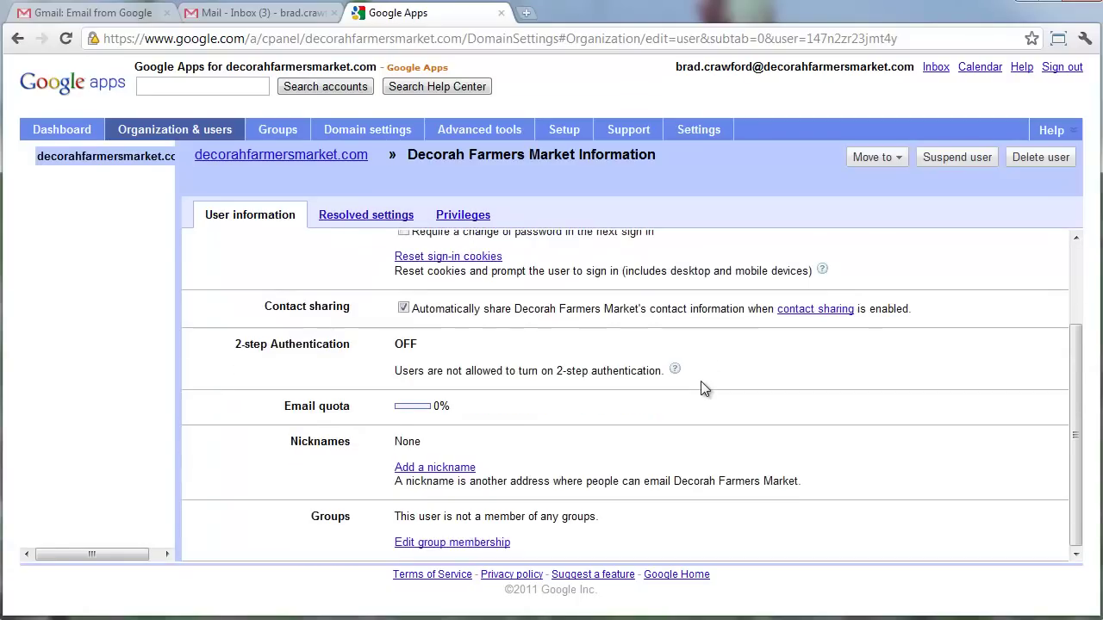
{"action": "left_click", "coordinate": [434, 467]}
{"action": "left_click", "coordinate": [442, 483]}
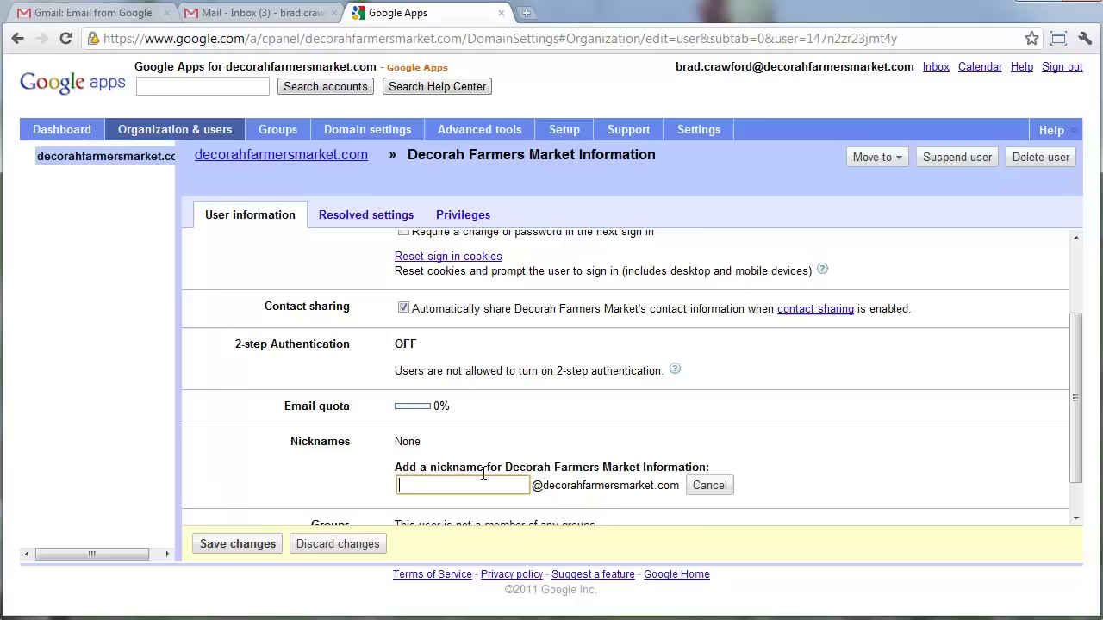
{"action": "type", "text": "information"}
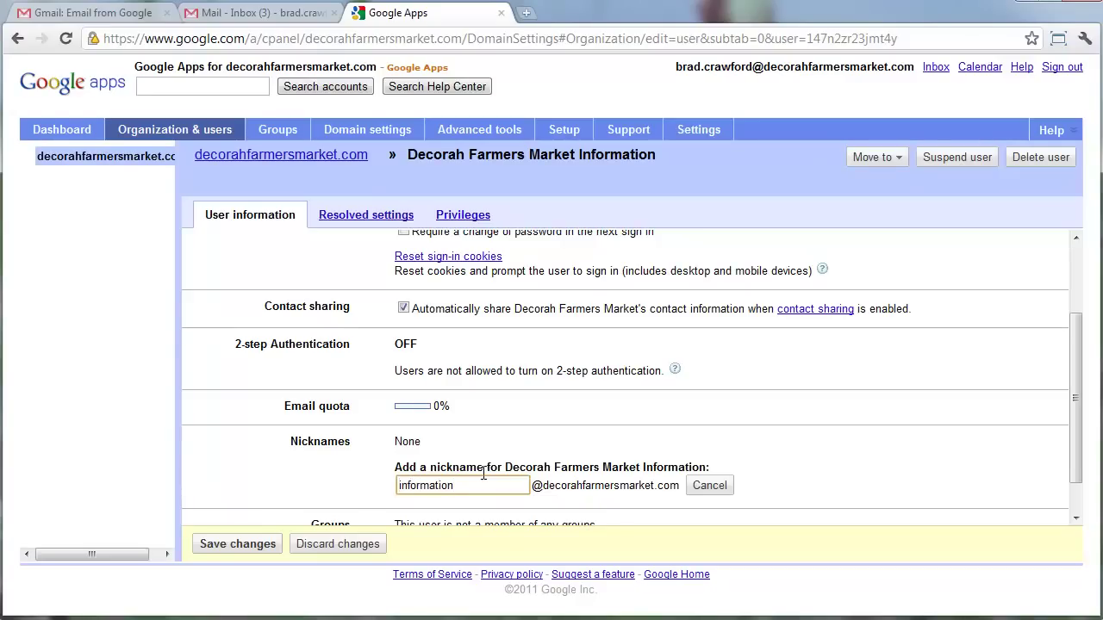
{"action": "scroll", "coordinate": [290, 515], "scroll_direction": "down", "scroll_amount": 1}
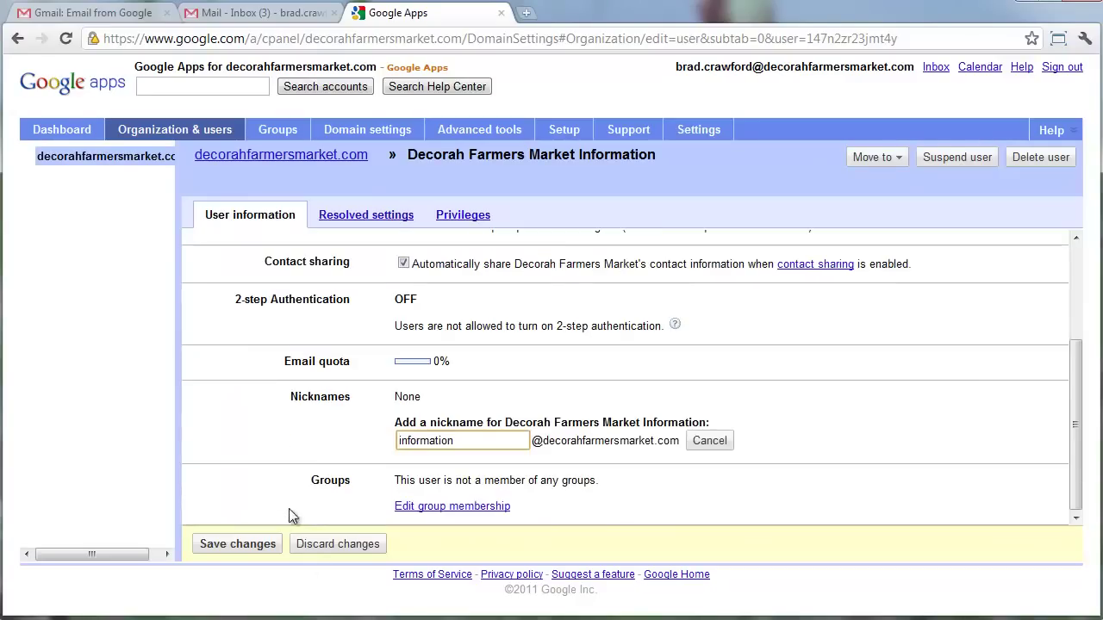
{"action": "left_click", "coordinate": [244, 536]}
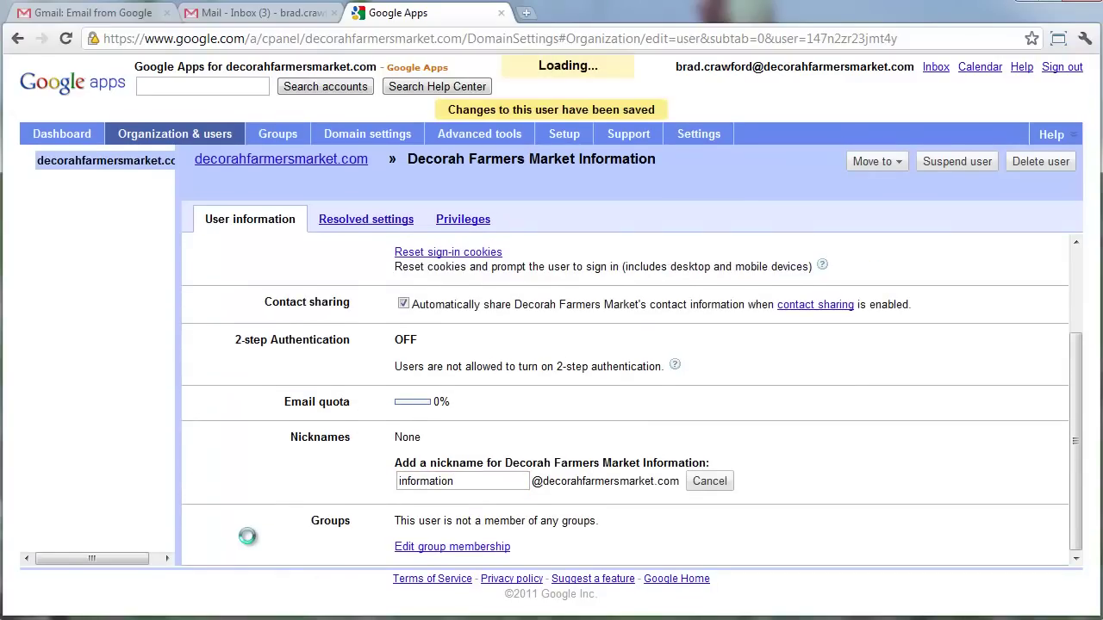
{"action": "scroll", "coordinate": [293, 482], "scroll_direction": "down", "scroll_amount": 4}
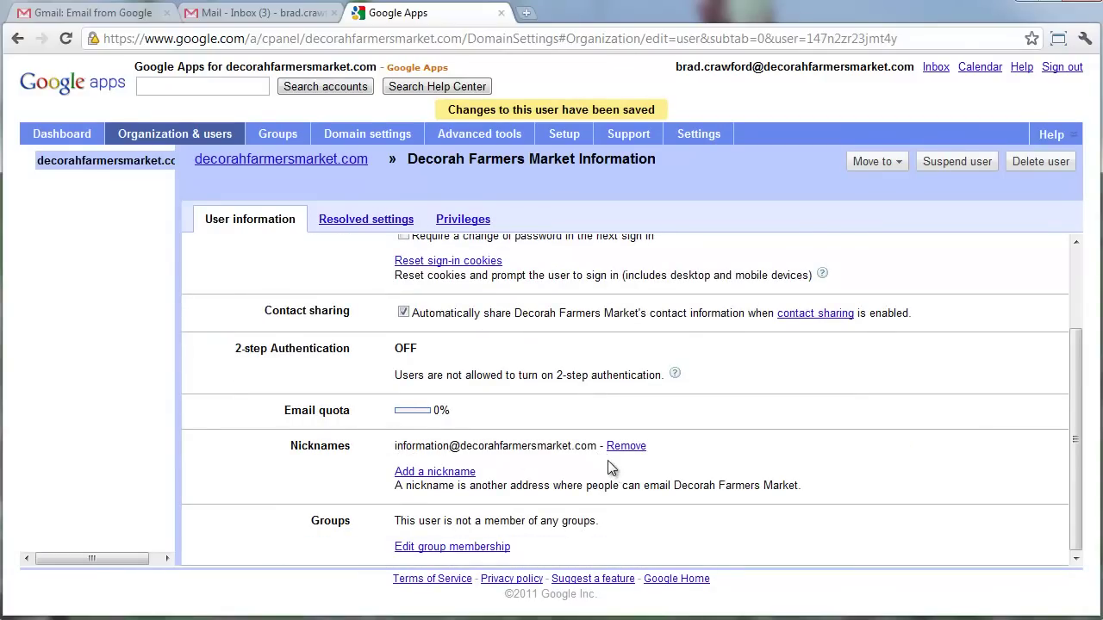
{"action": "scroll", "coordinate": [607, 460], "scroll_direction": "up", "scroll_amount": 3}
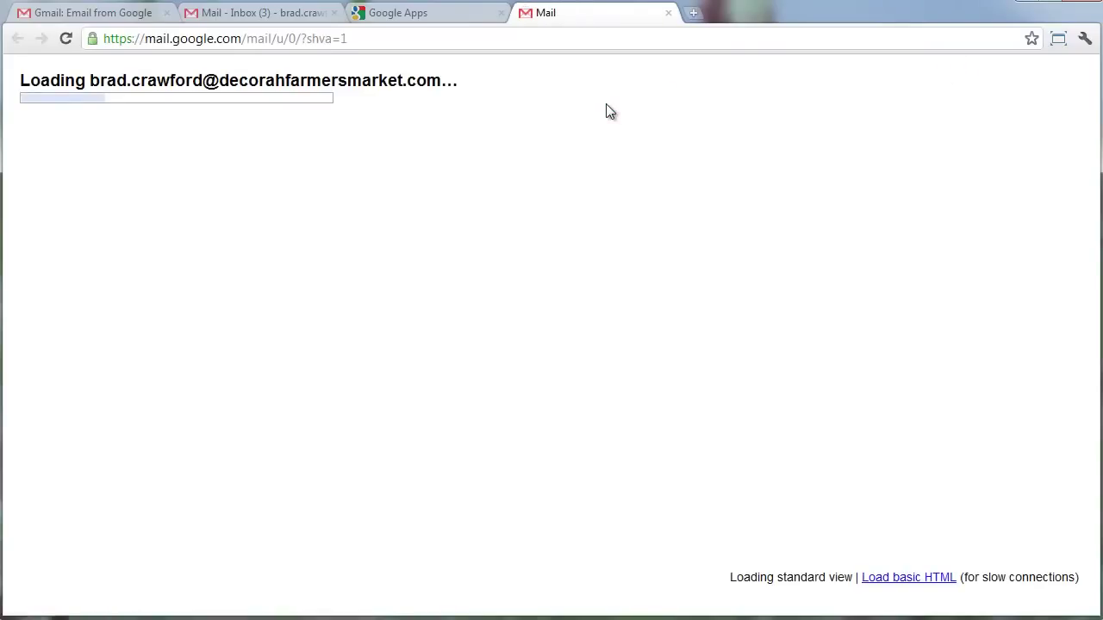
Sign out of Gmail and sign in with the new info account's address and password.
{"action": "left_click", "coordinate": [862, 71]}
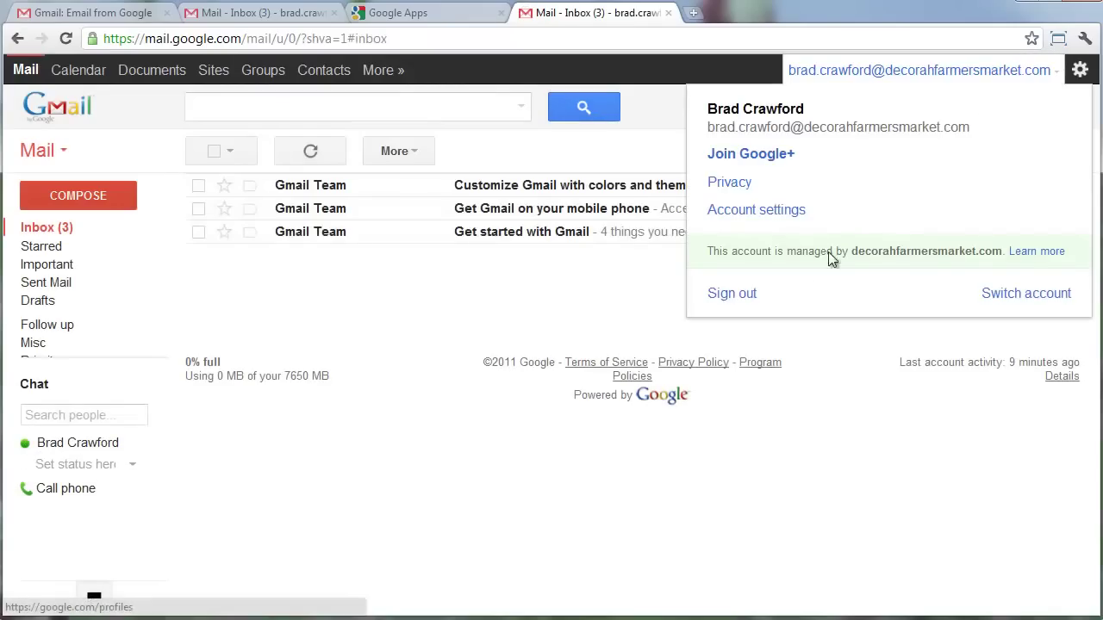
{"action": "left_click", "coordinate": [754, 296]}
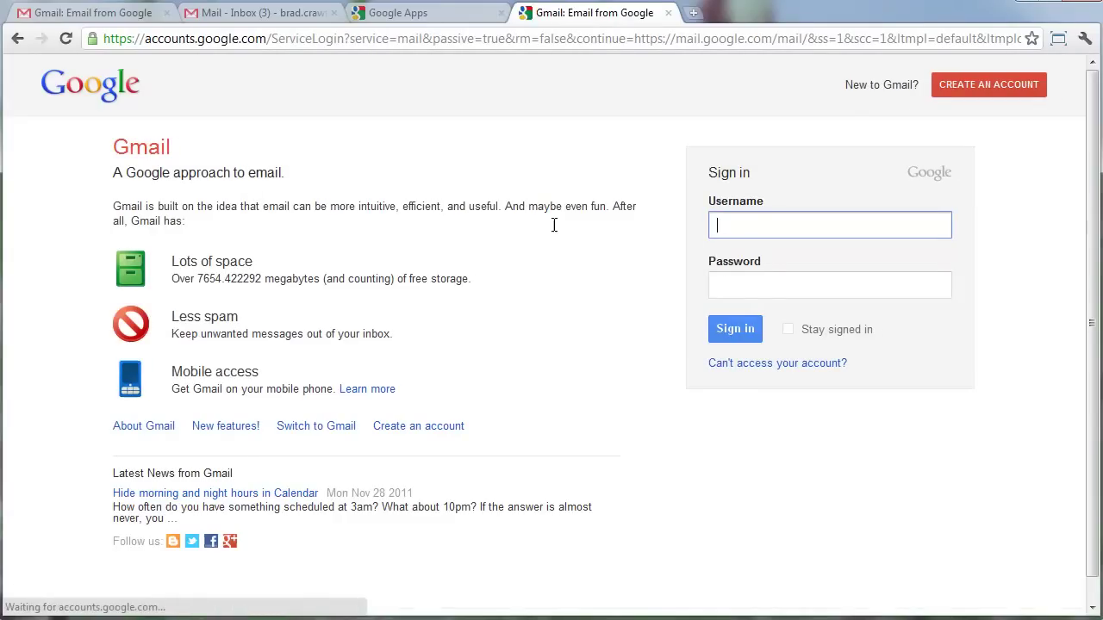
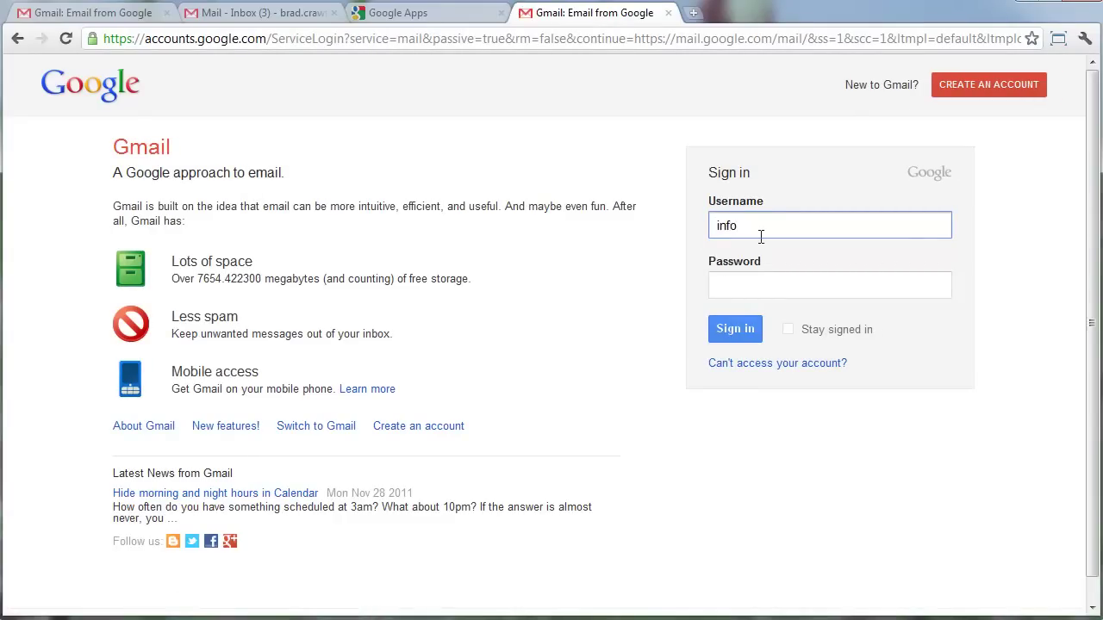
{"action": "key", "text": "Tab"}
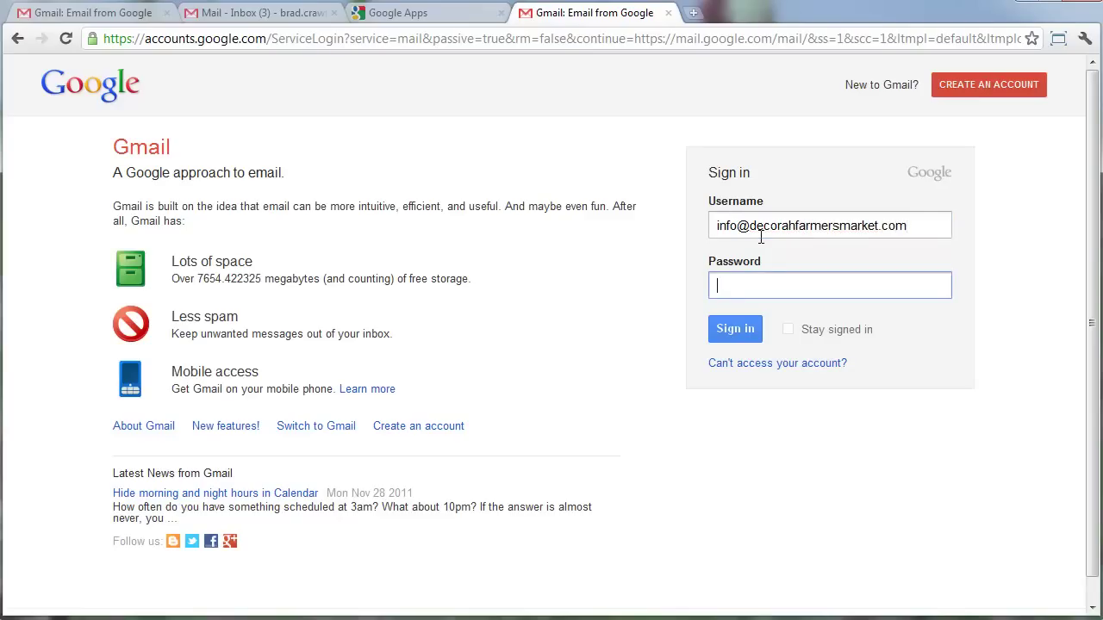
{"action": "type", "text": "********"}
{"action": "key", "text": "Return"}
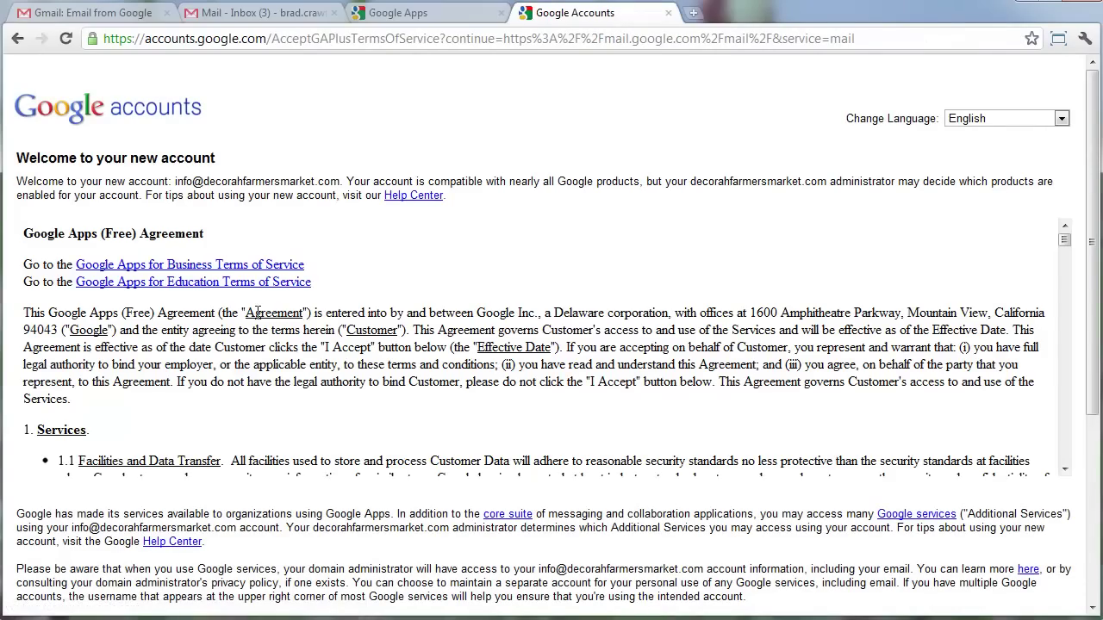
Scroll through the Google Apps agreement, enter the captcha characters, and accept the terms.
{"action": "scroll", "coordinate": [249, 374], "scroll_direction": "down", "scroll_amount": 10}
{"action": "scroll", "coordinate": [250, 373], "scroll_direction": "down", "scroll_amount": 10}
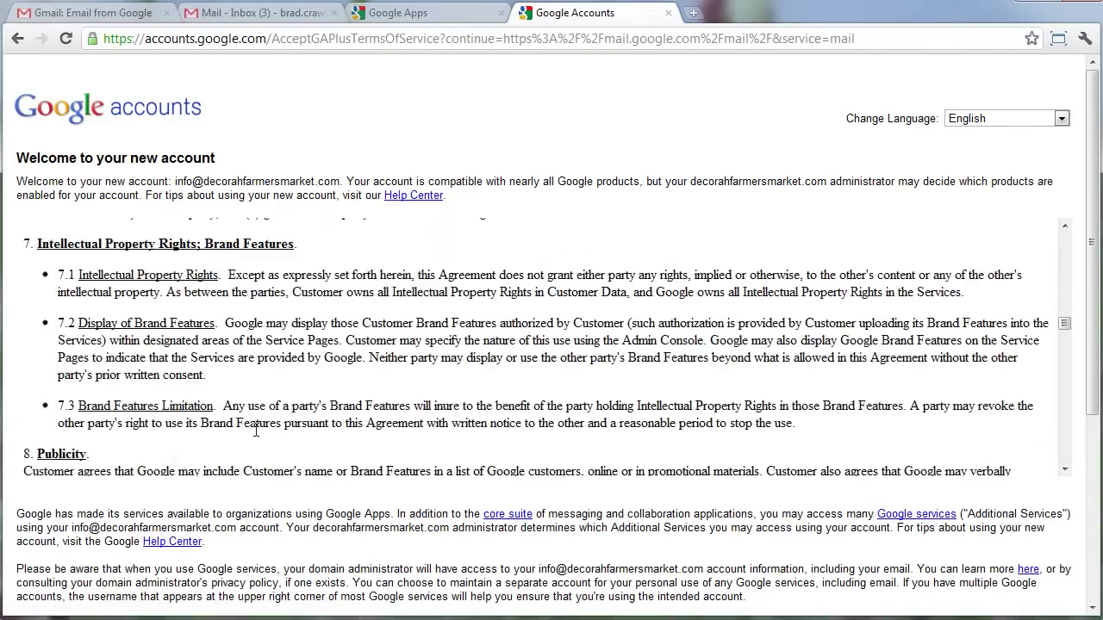
{"action": "left_click", "coordinate": [120, 472]}
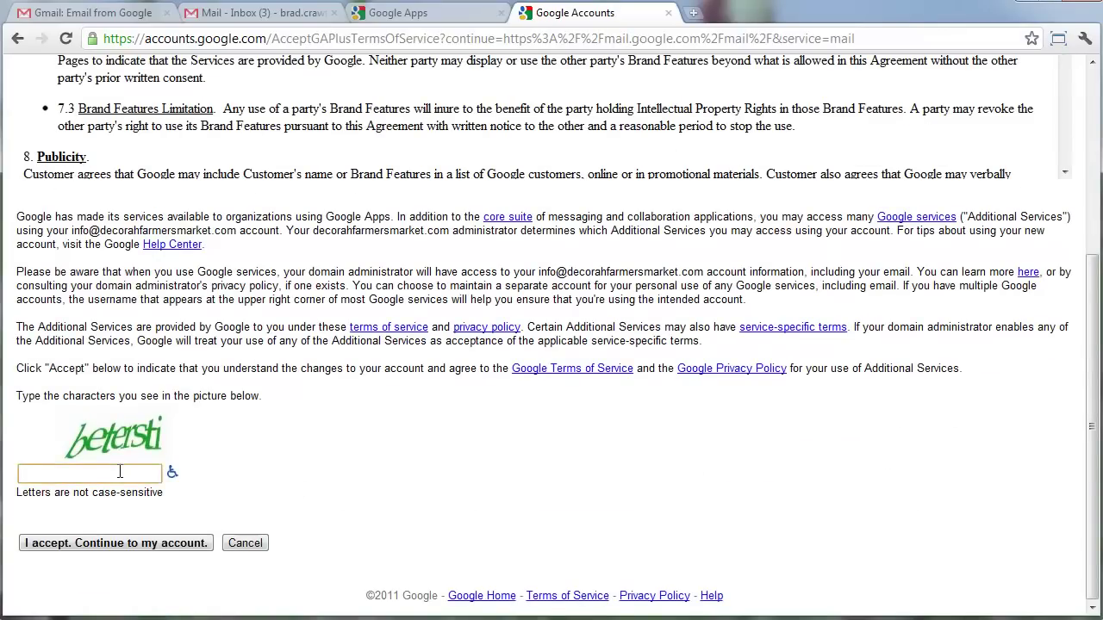
{"action": "type", "text": "betersti"}
{"action": "left_click", "coordinate": [172, 545]}
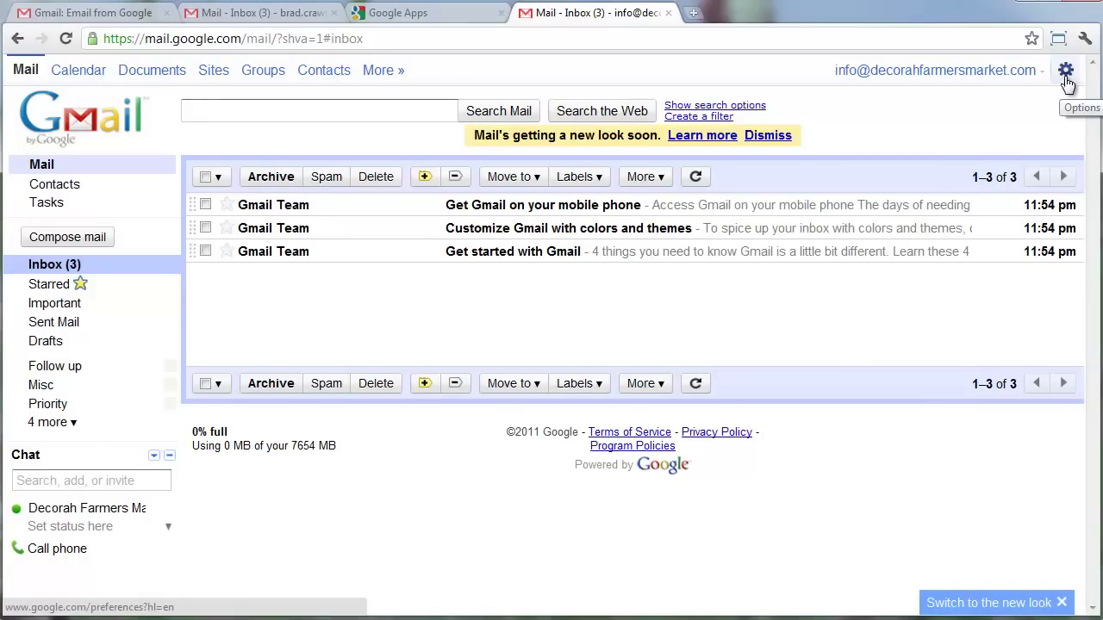
Go to Mail settings and sign back in as the new info account after the signed-out notice.
{"action": "left_click", "coordinate": [1065, 72]}
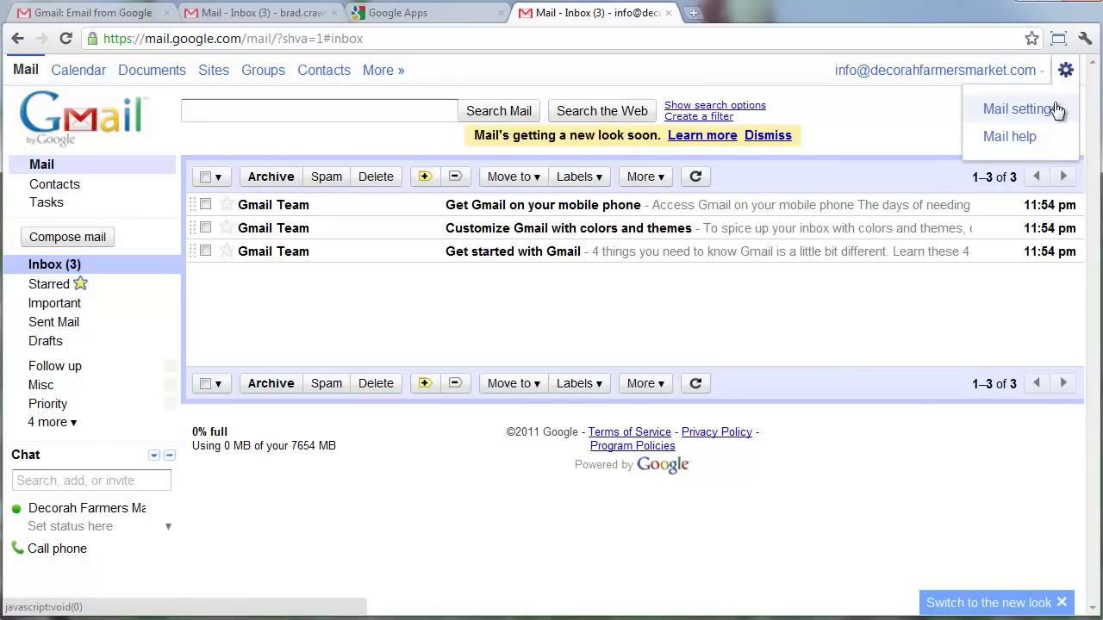
{"action": "left_click", "coordinate": [1055, 109]}
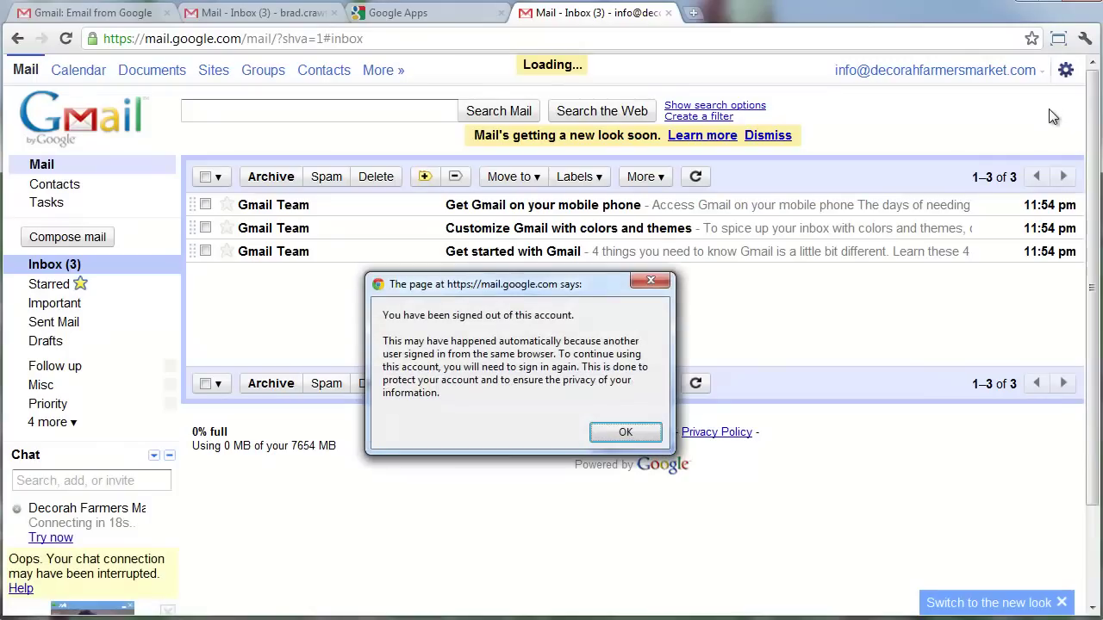
{"action": "left_click", "coordinate": [626, 434]}
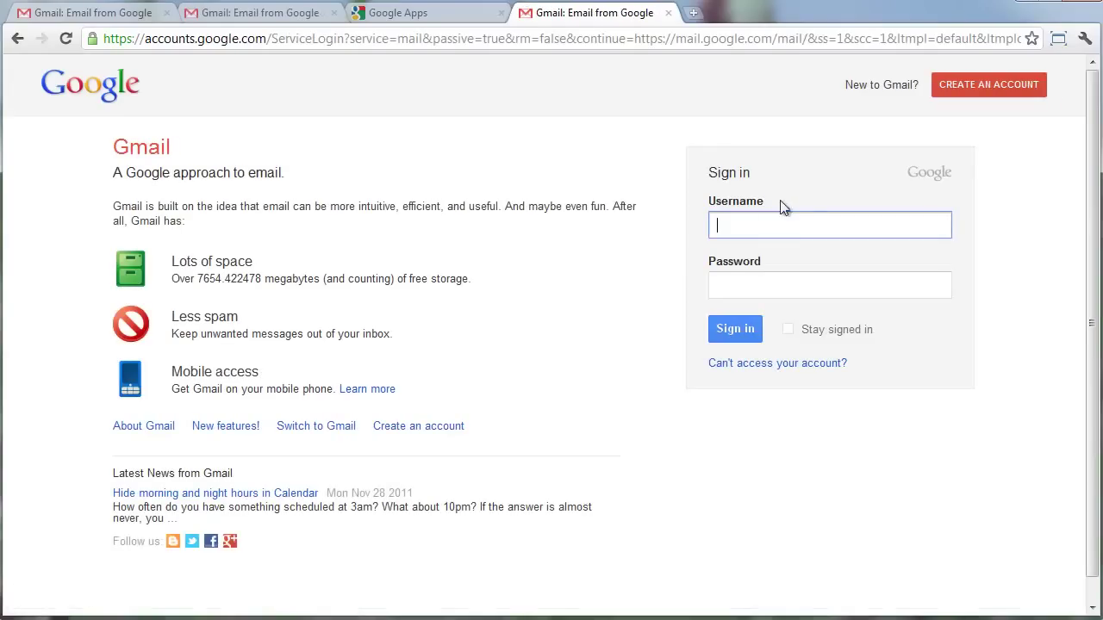
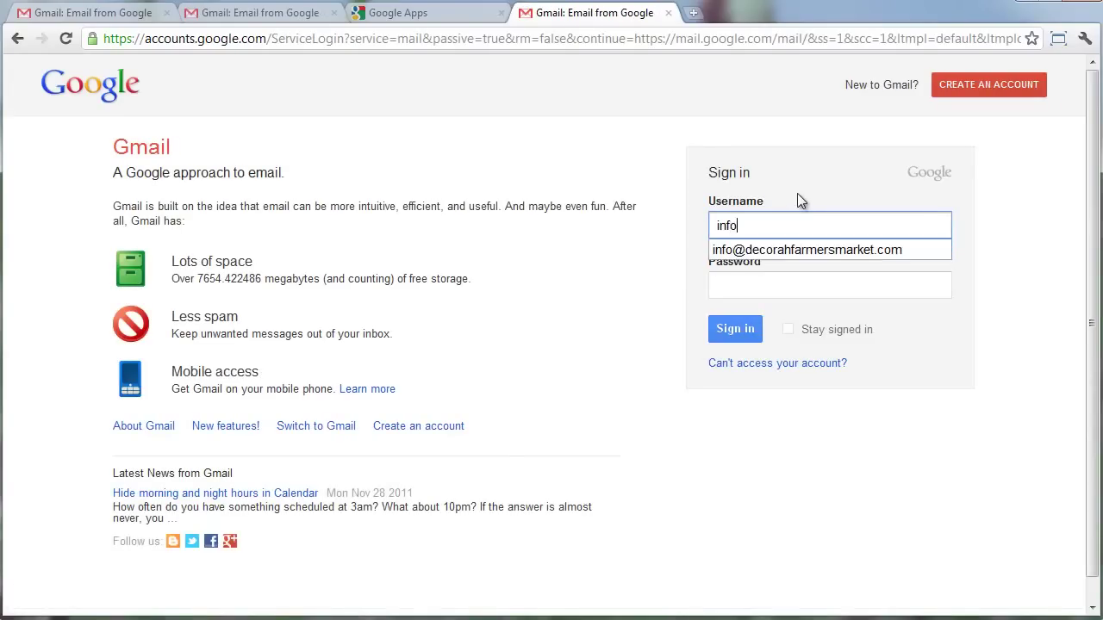
{"action": "key", "text": "Tab"}
{"action": "type", "text": "********"}
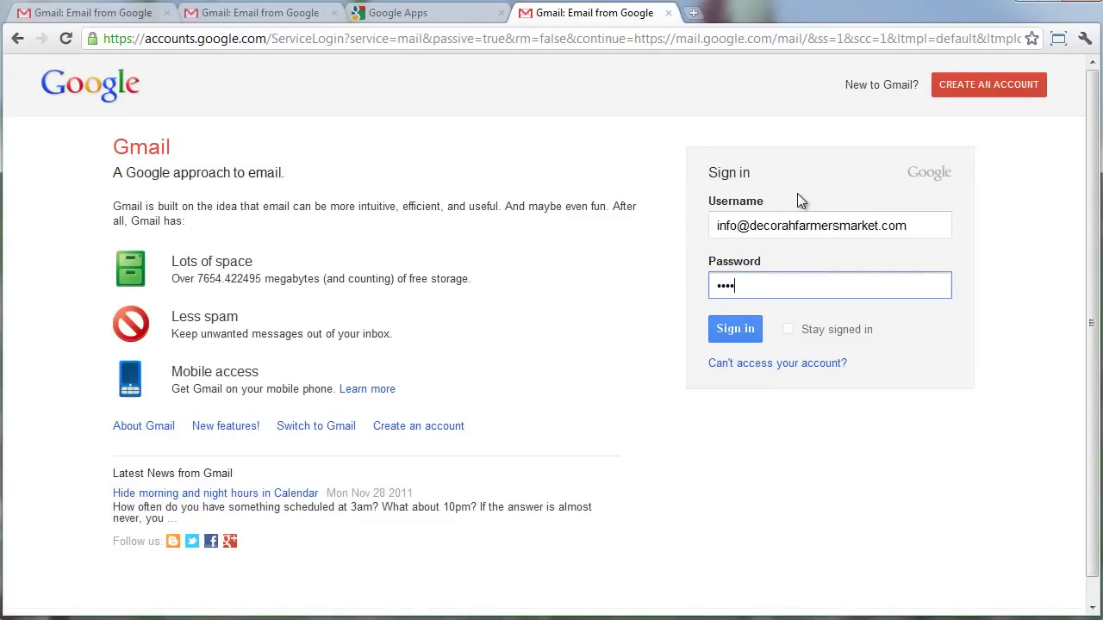
{"action": "key", "text": "Return"}
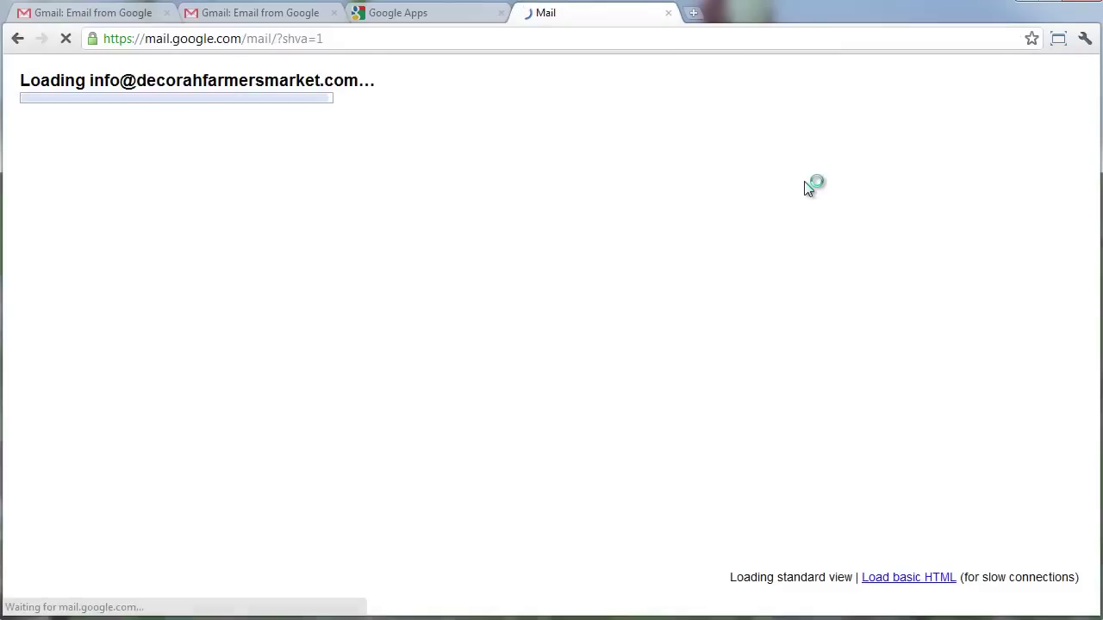
Under Forwarding and POP/IMAP, add a forwarding address and enter the staff member's e-mail address.
{"action": "left_click", "coordinate": [1065, 70]}
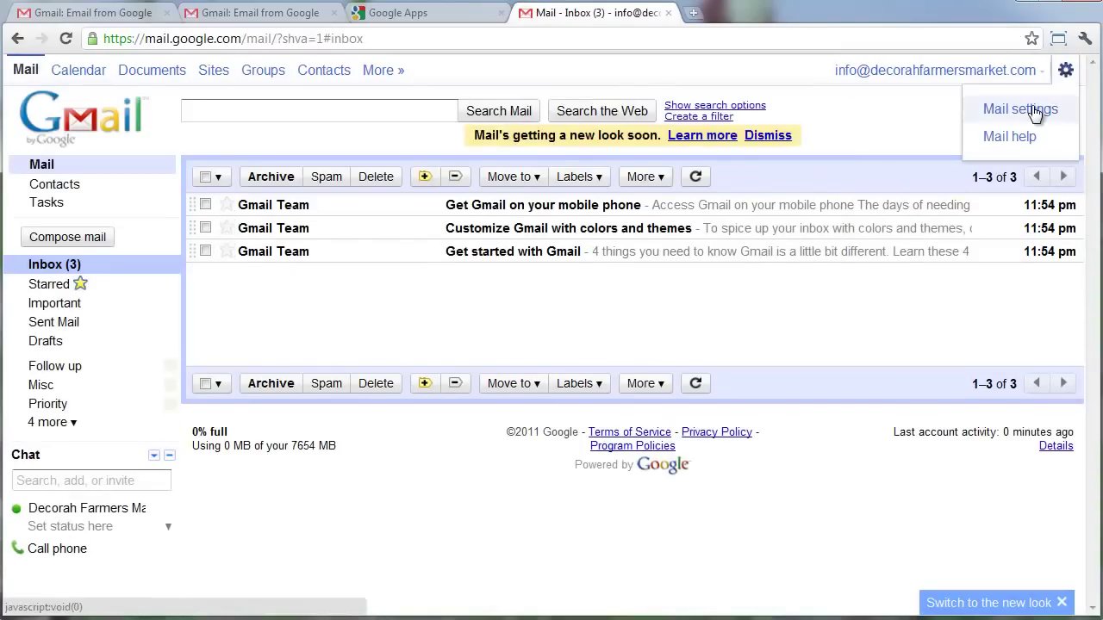
{"action": "left_click", "coordinate": [1035, 113]}
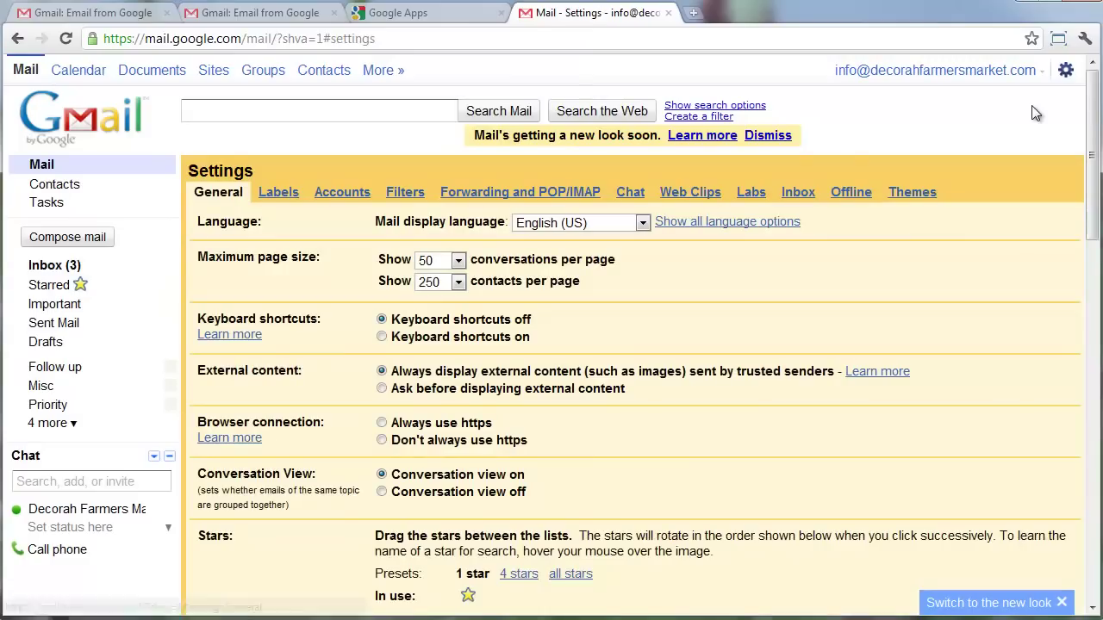
{"action": "left_click", "coordinate": [564, 193]}
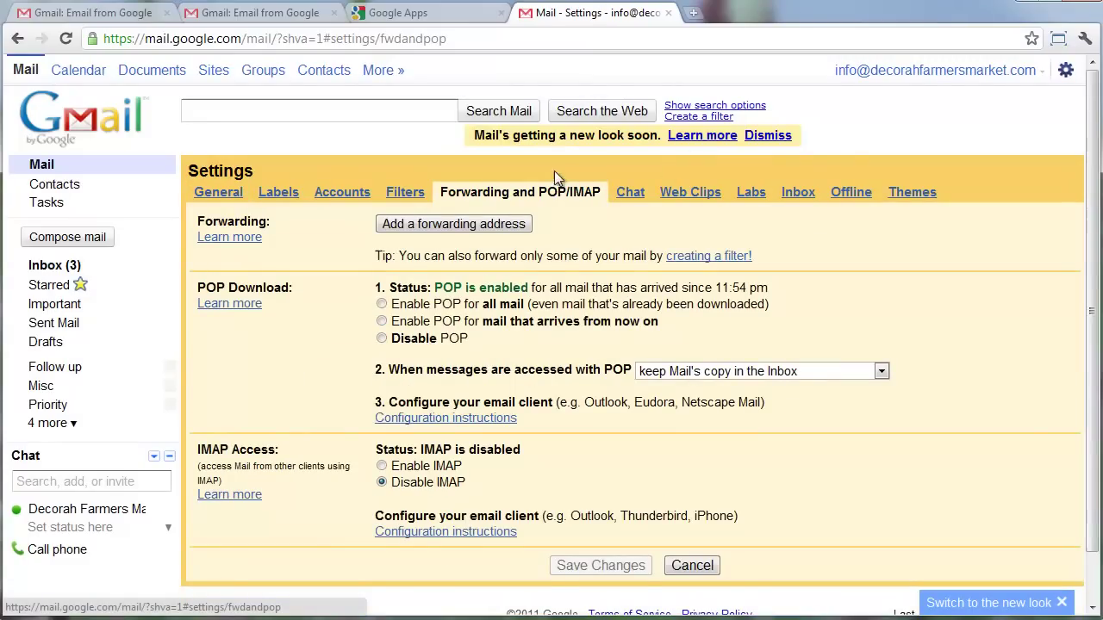
{"action": "left_click", "coordinate": [491, 223]}
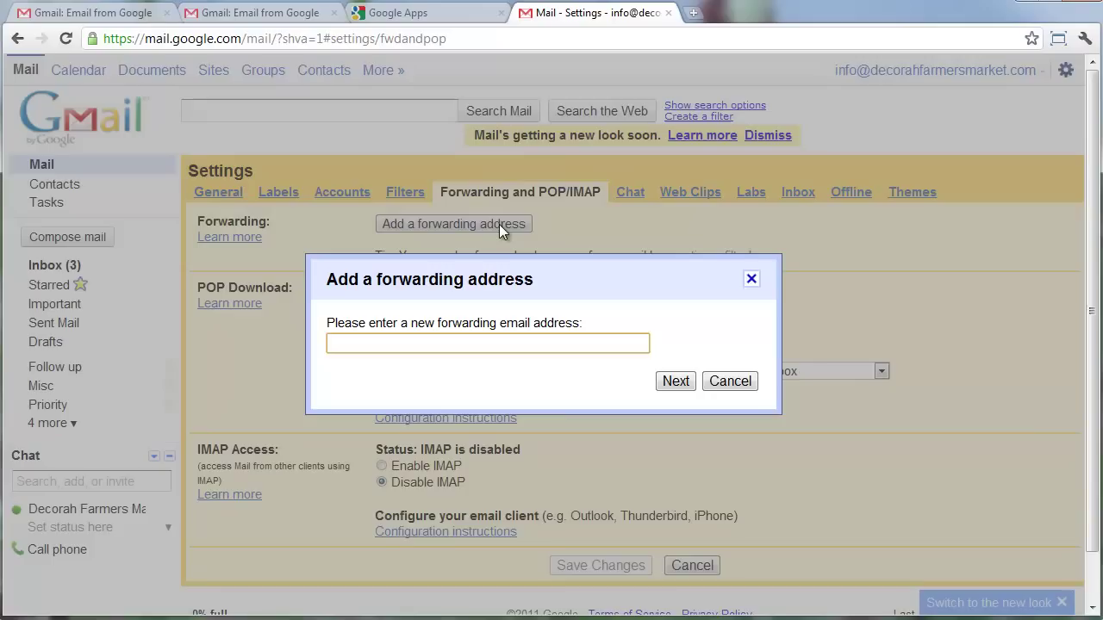
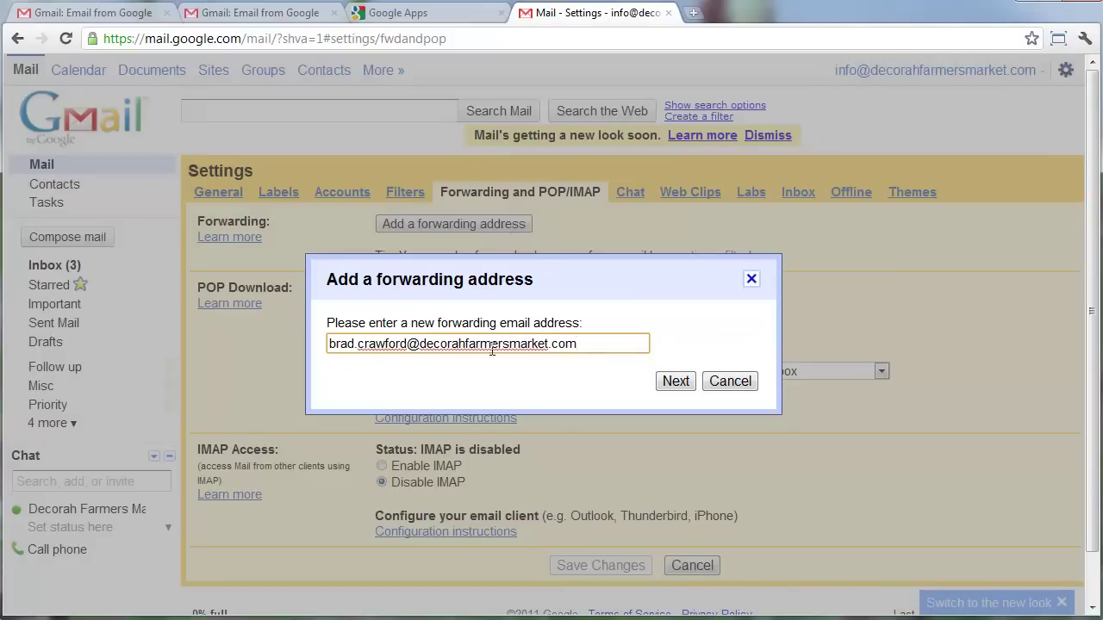
{"action": "left_click_drag", "start_coordinate": [419, 344], "coordinate": [603, 360]}
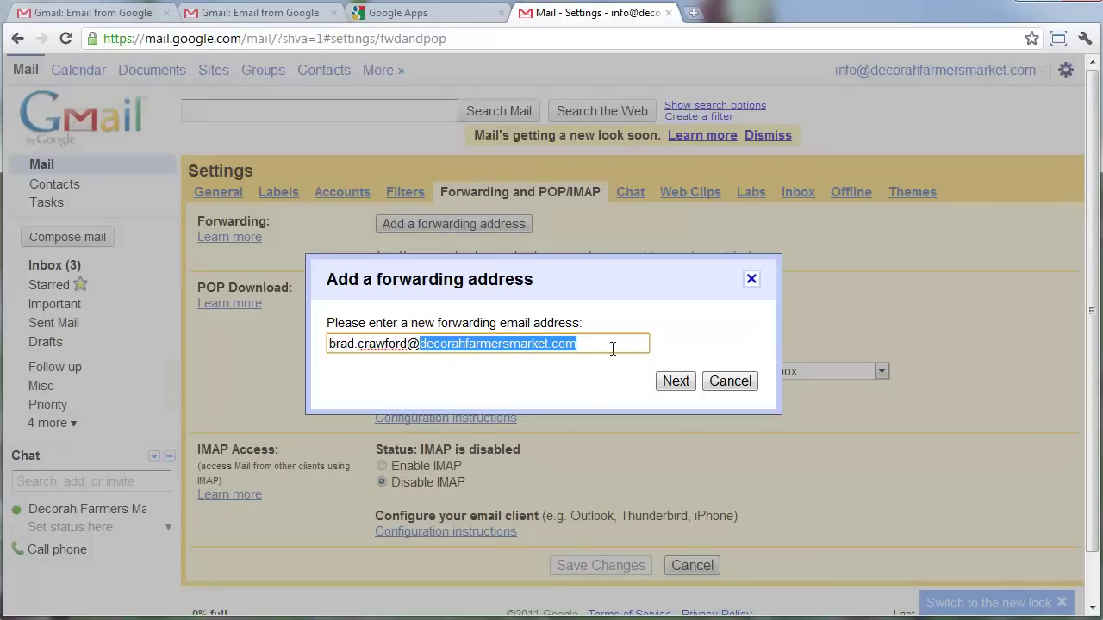
Submit the forwarding address, acknowledge the confirmation-code notice, and focus the code box.
{"action": "left_click", "coordinate": [676, 381]}
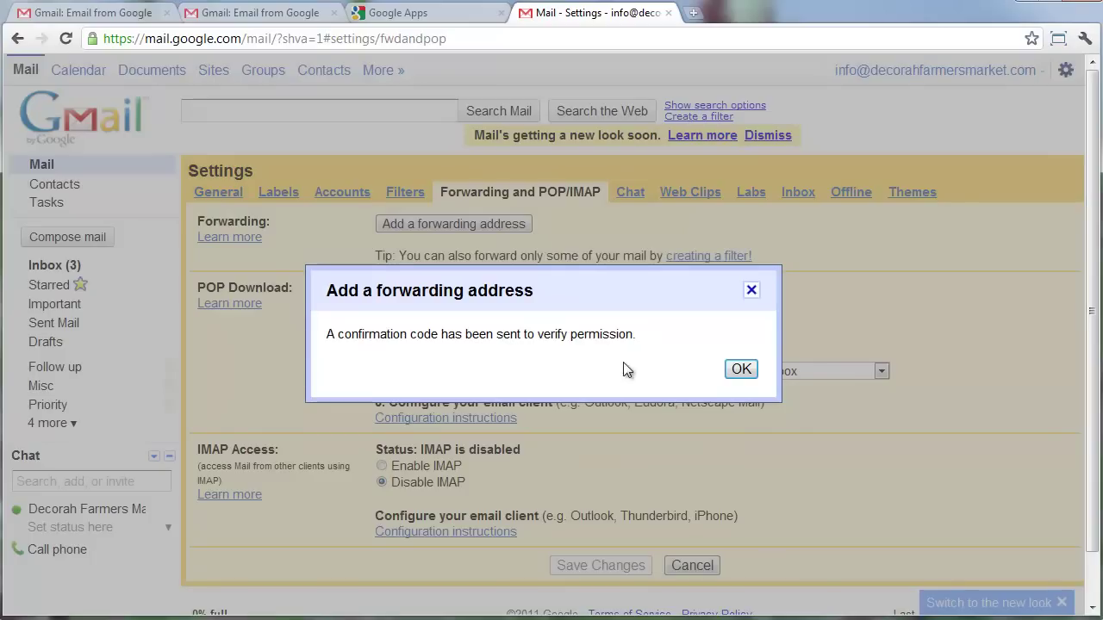
{"action": "left_click", "coordinate": [739, 370]}
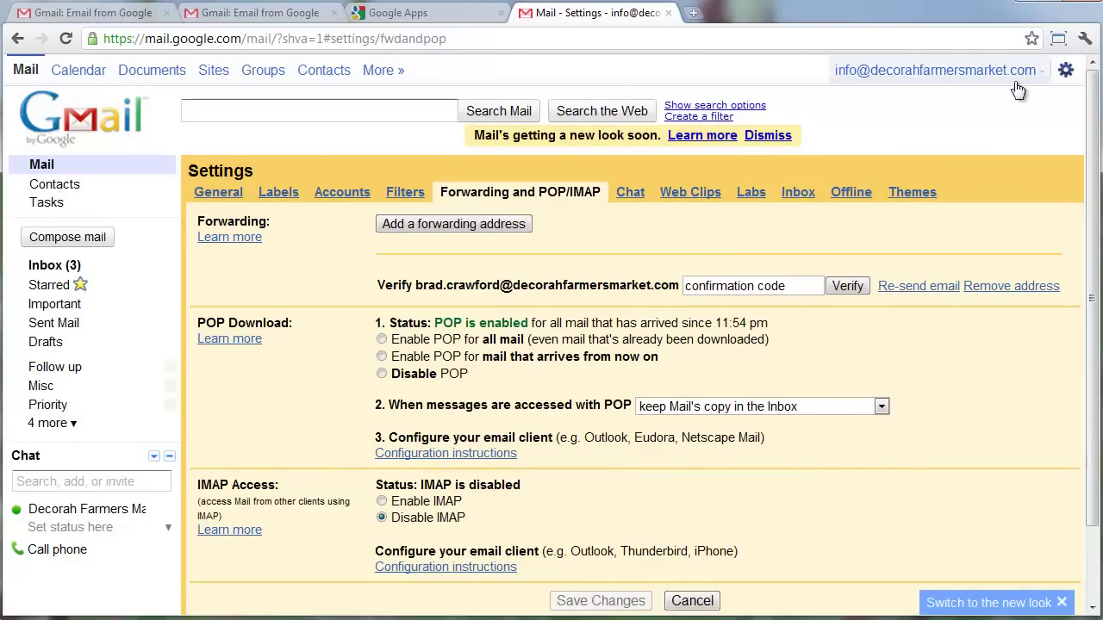
{"action": "left_click", "coordinate": [760, 285]}
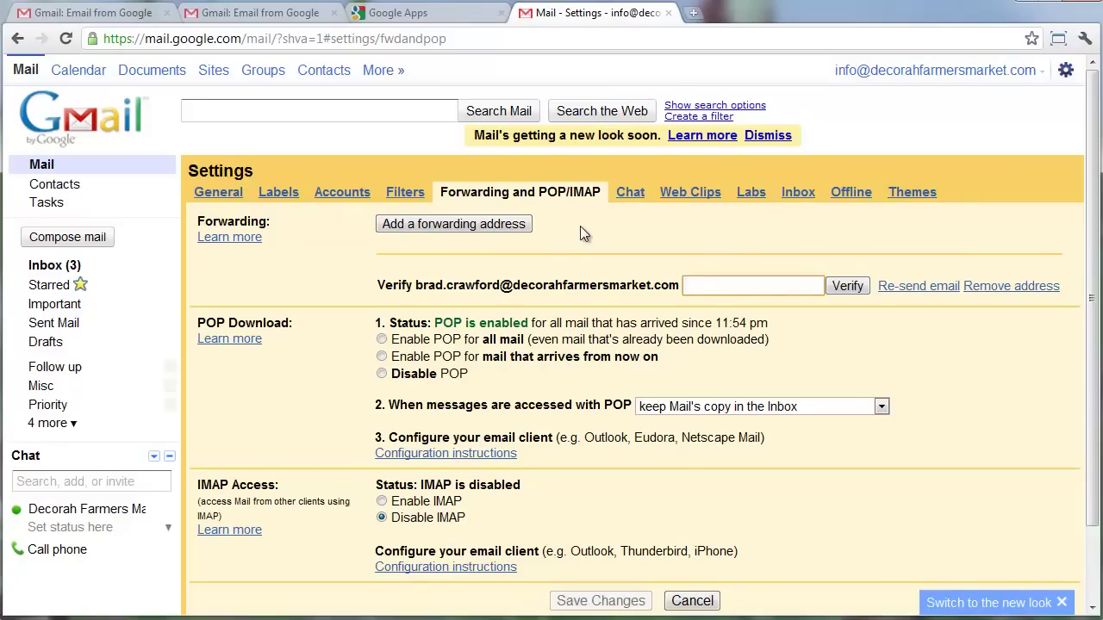
Sign in as the forwarding recipient and approve the request through the Gmail Forwarding Confirmation email.
{"action": "left_click", "coordinate": [1022, 74]}
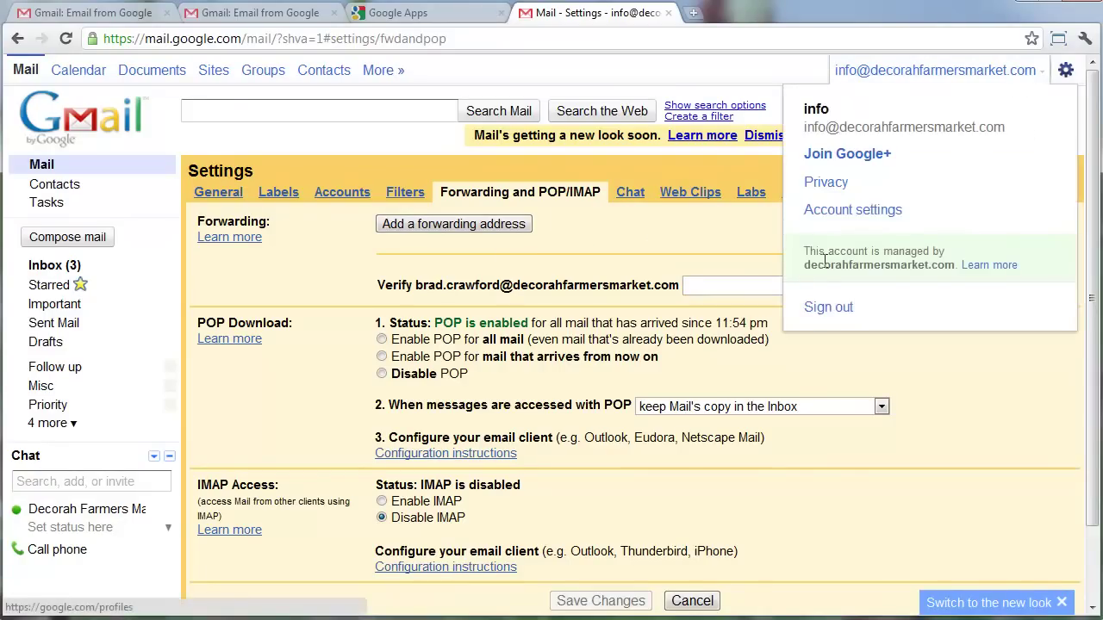
{"action": "left_click", "coordinate": [824, 308]}
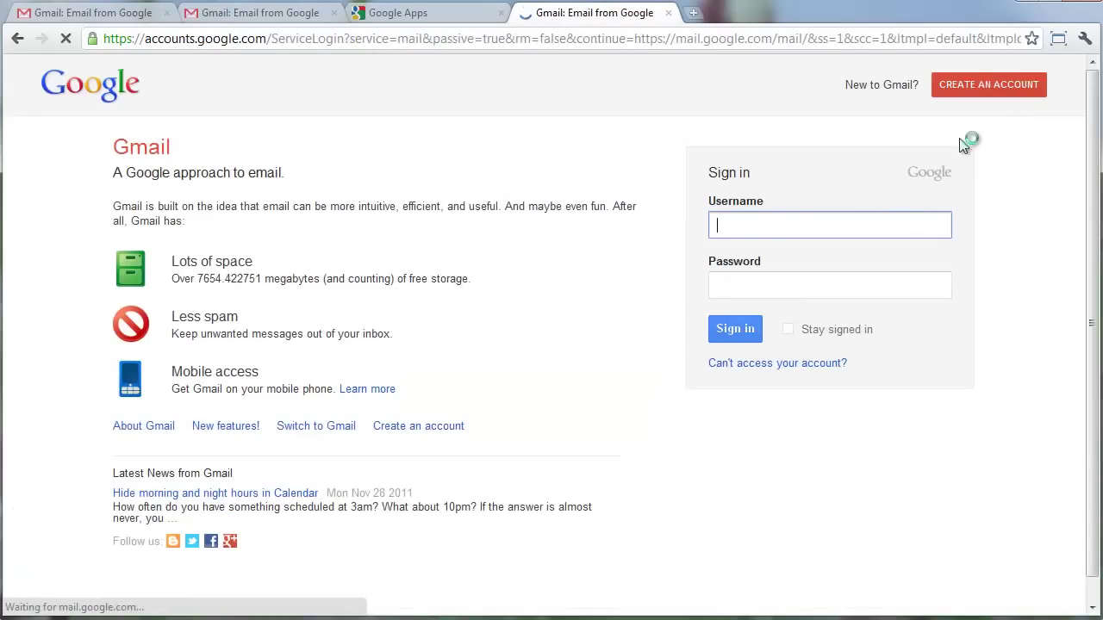
{"action": "left_click", "coordinate": [862, 223]}
{"action": "left_click", "coordinate": [854, 250]}
{"action": "key", "text": "Tab"}
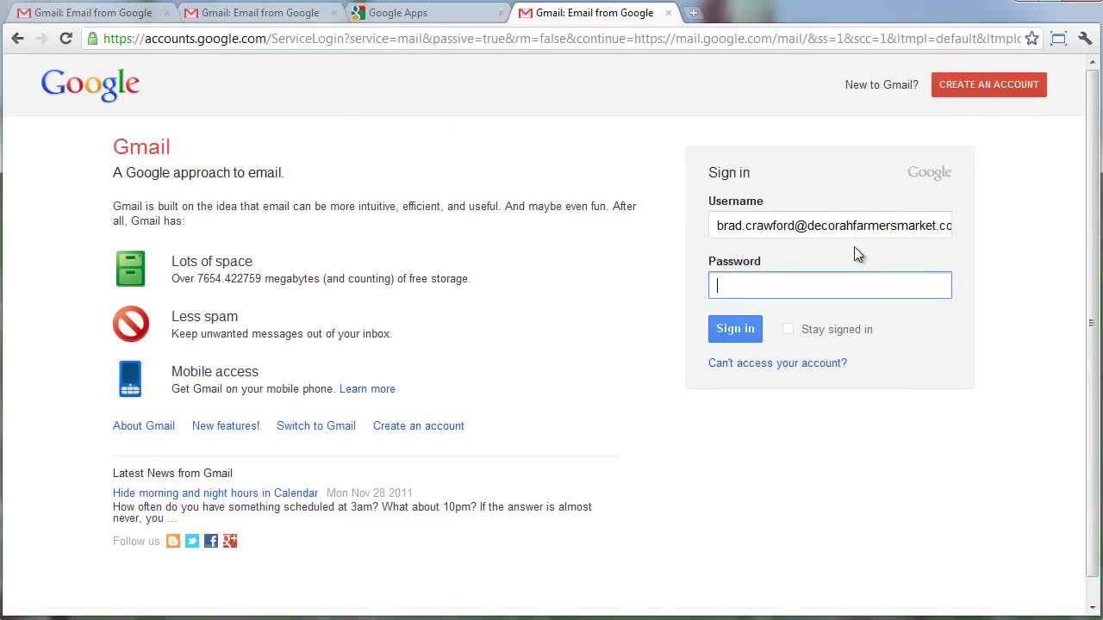
{"action": "type", "text": "••••••••"}
{"action": "key", "text": "Return"}
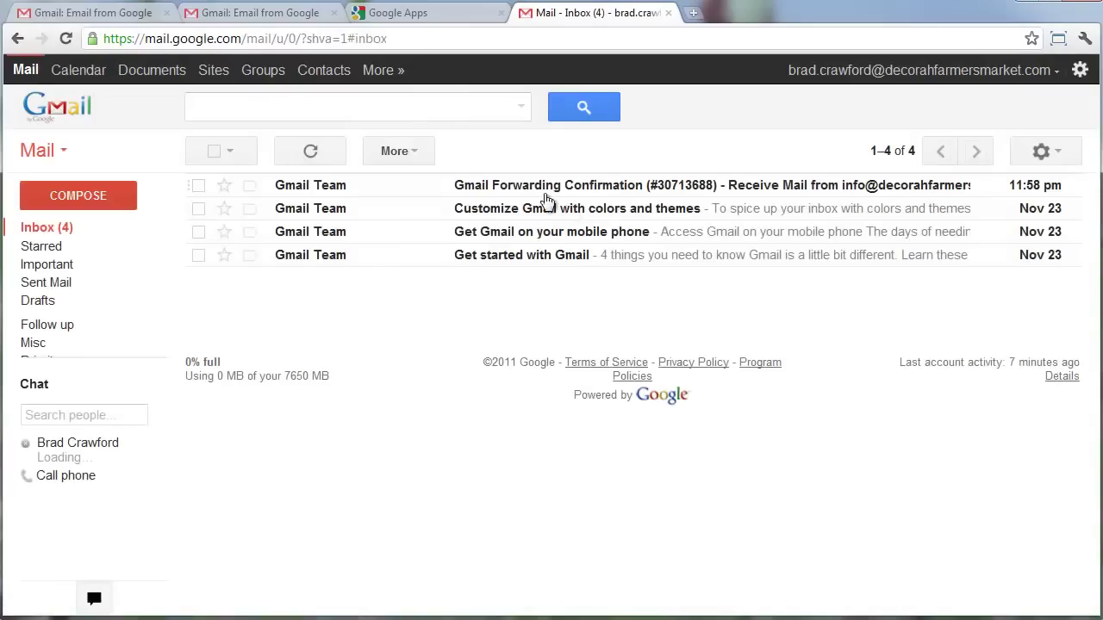
{"action": "left_click", "coordinate": [556, 185]}
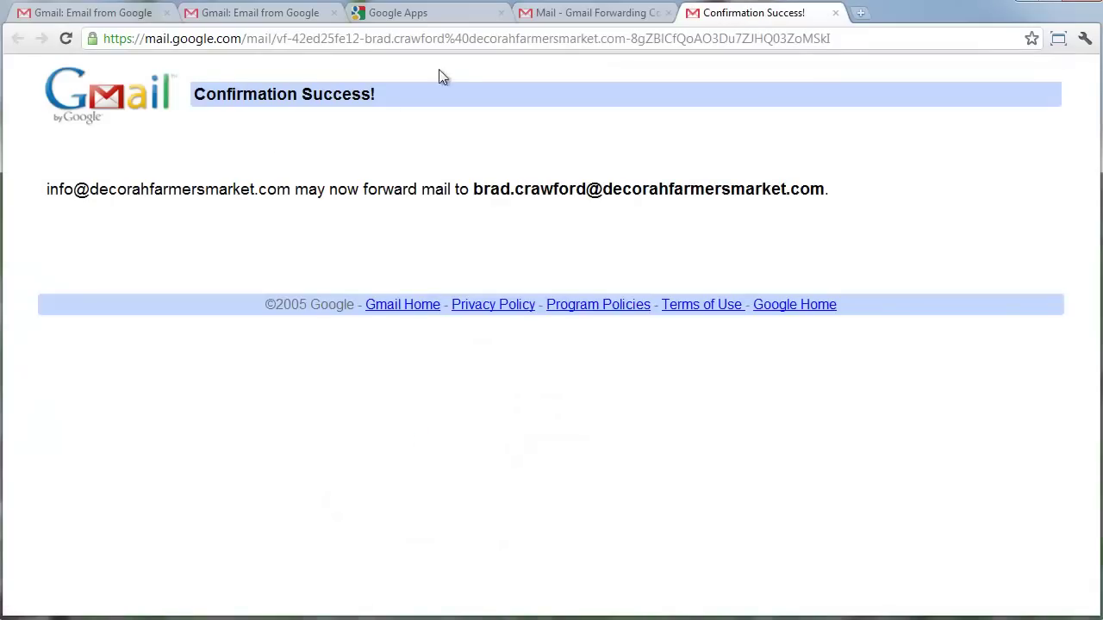
{"action": "left_click", "coordinate": [835, 13]}
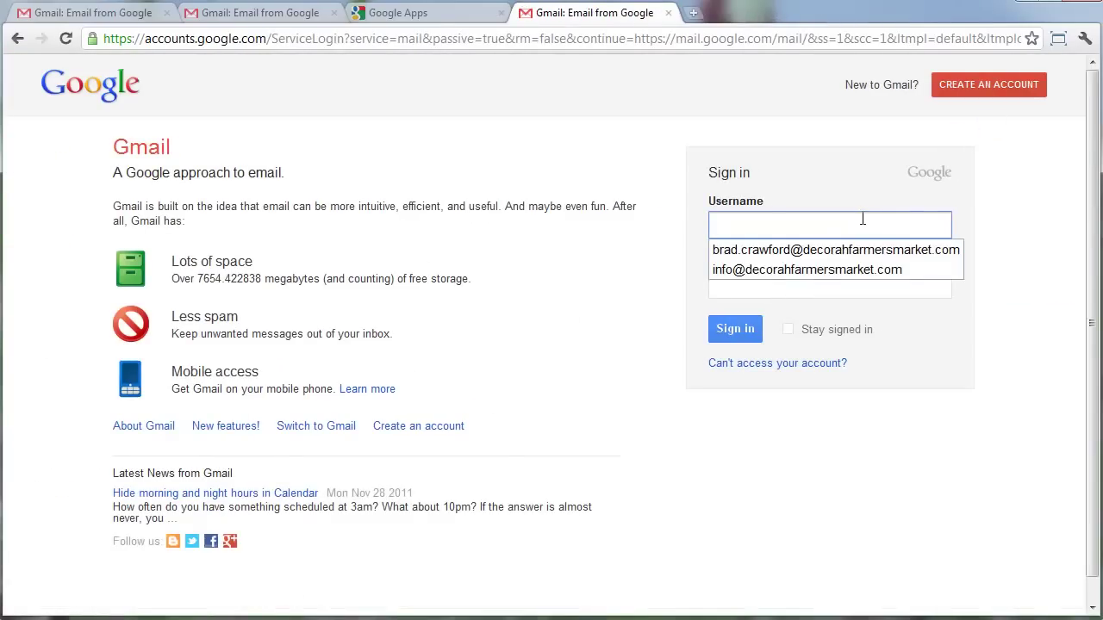
Sign back in as the info account using its saved username, then open Mail settings.
{"action": "left_click", "coordinate": [824, 270]}
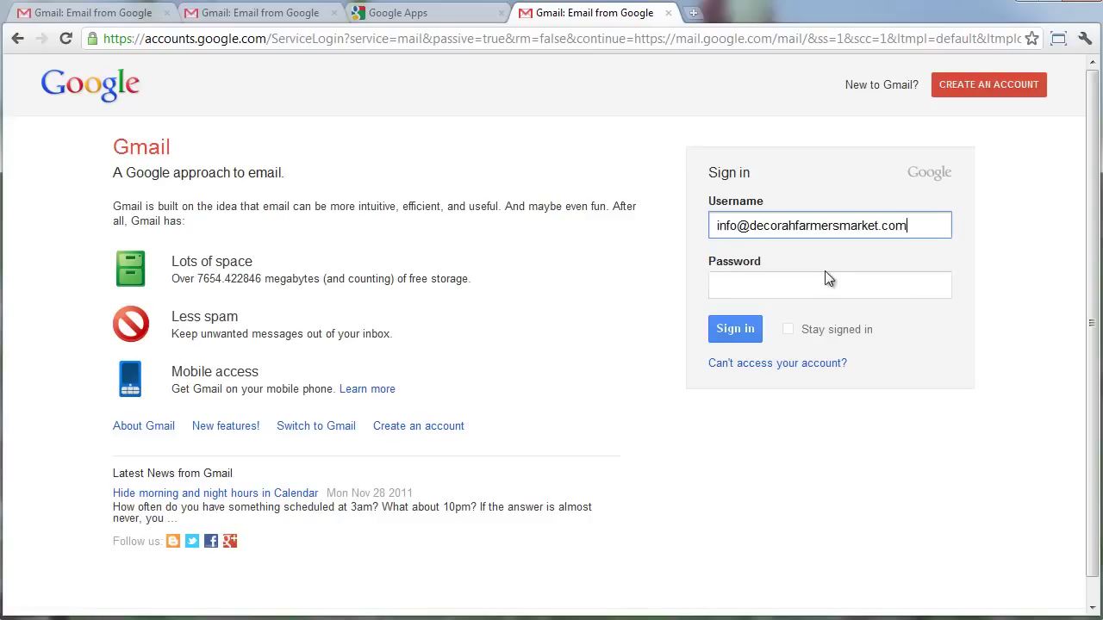
{"action": "key", "text": "Tab"}
{"action": "type", "text": "••••••••"}
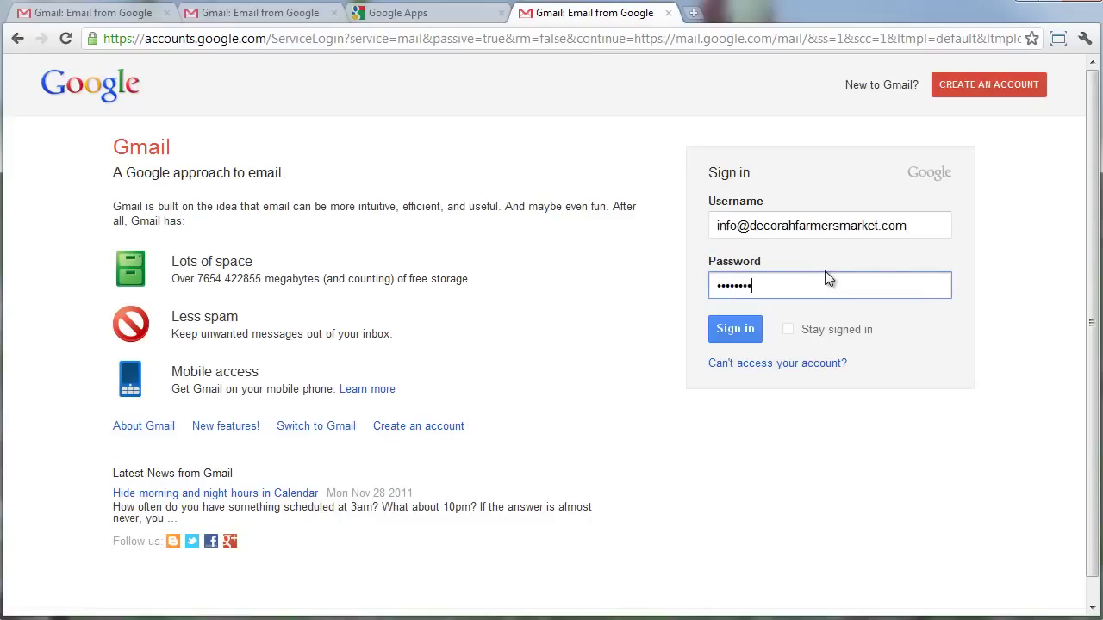
{"action": "key", "text": "Return"}
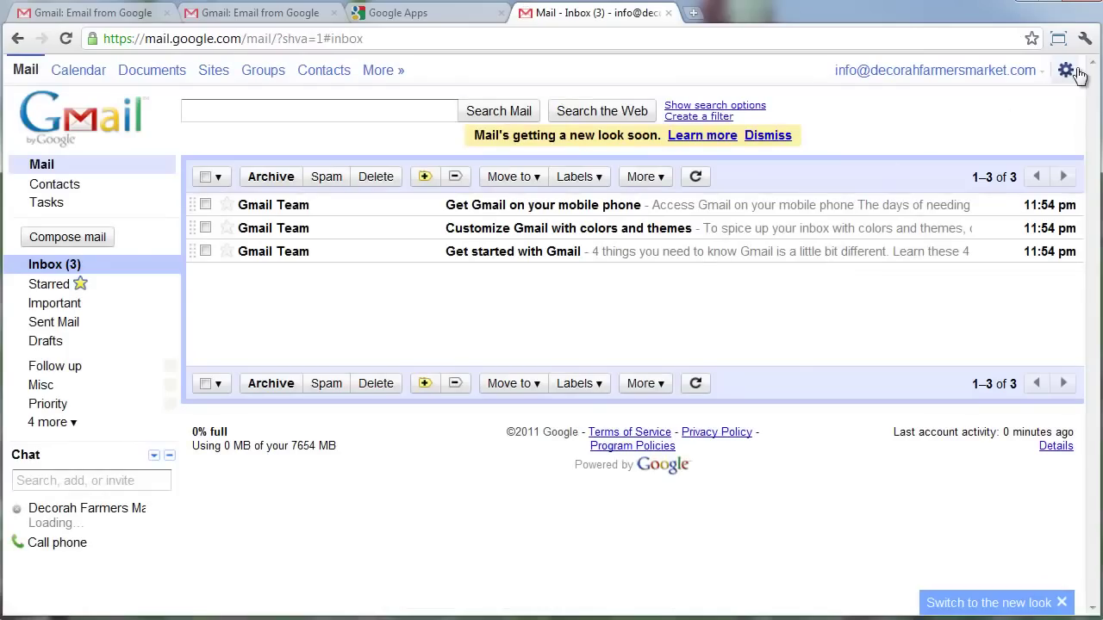
{"action": "left_click", "coordinate": [1065, 70]}
{"action": "left_click", "coordinate": [1034, 105]}
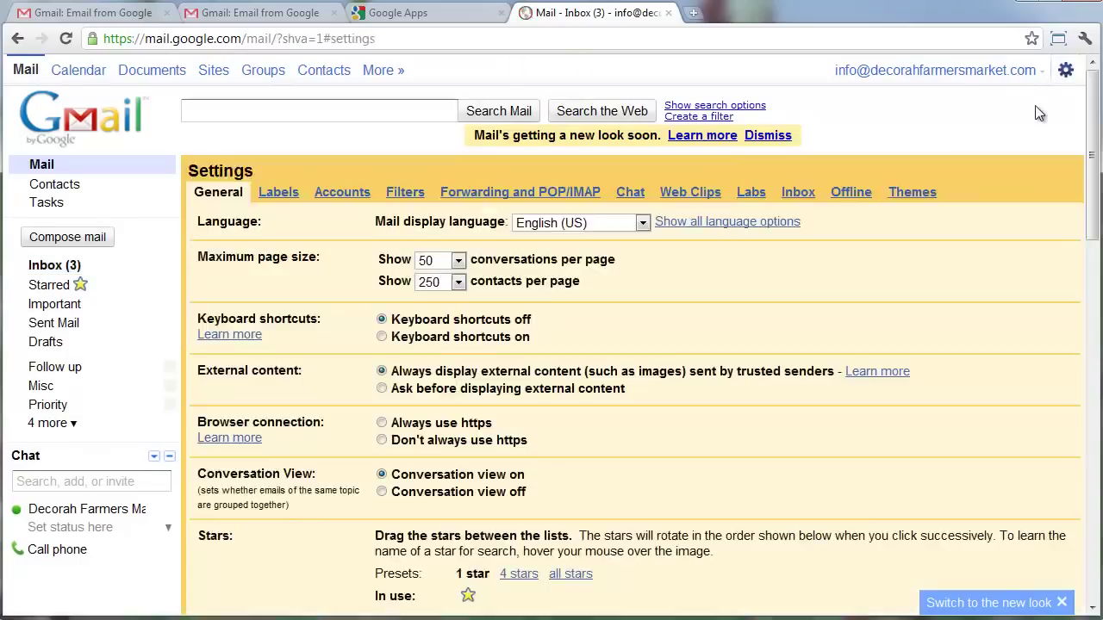